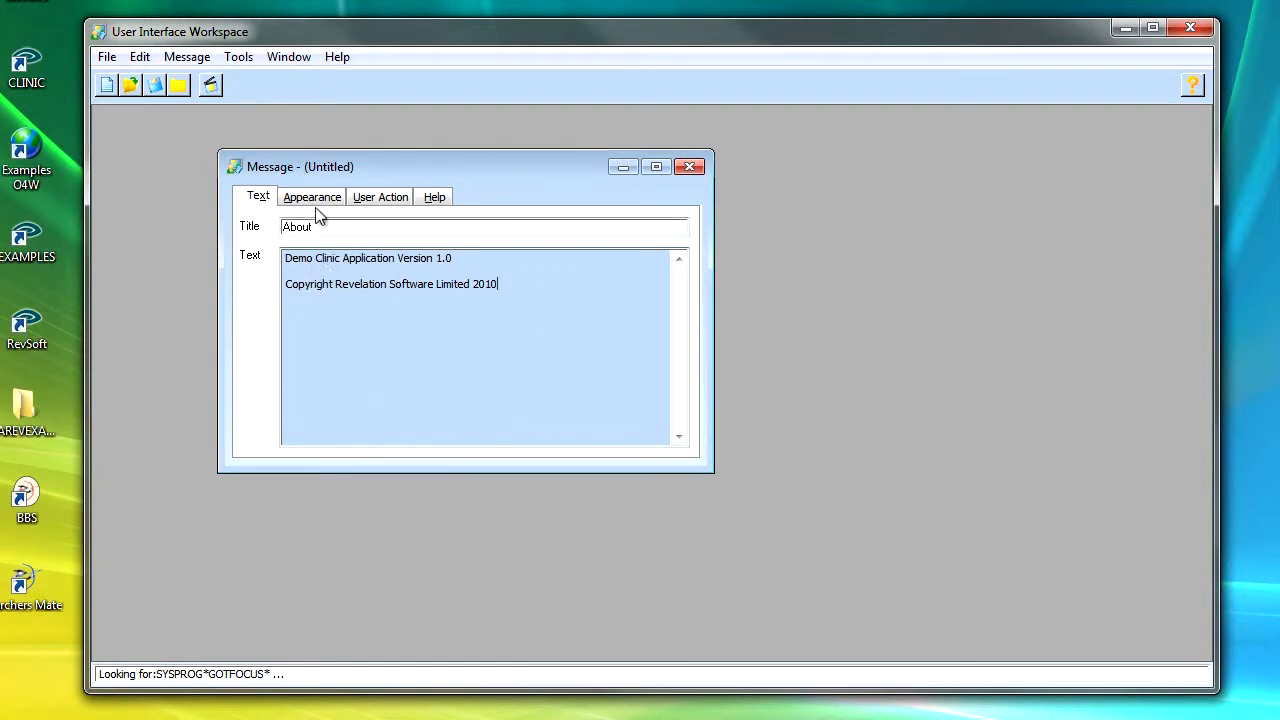
Step: Preview the available message icons and set the icon to Information
{"action": "left_click", "coordinate": [321, 202]}
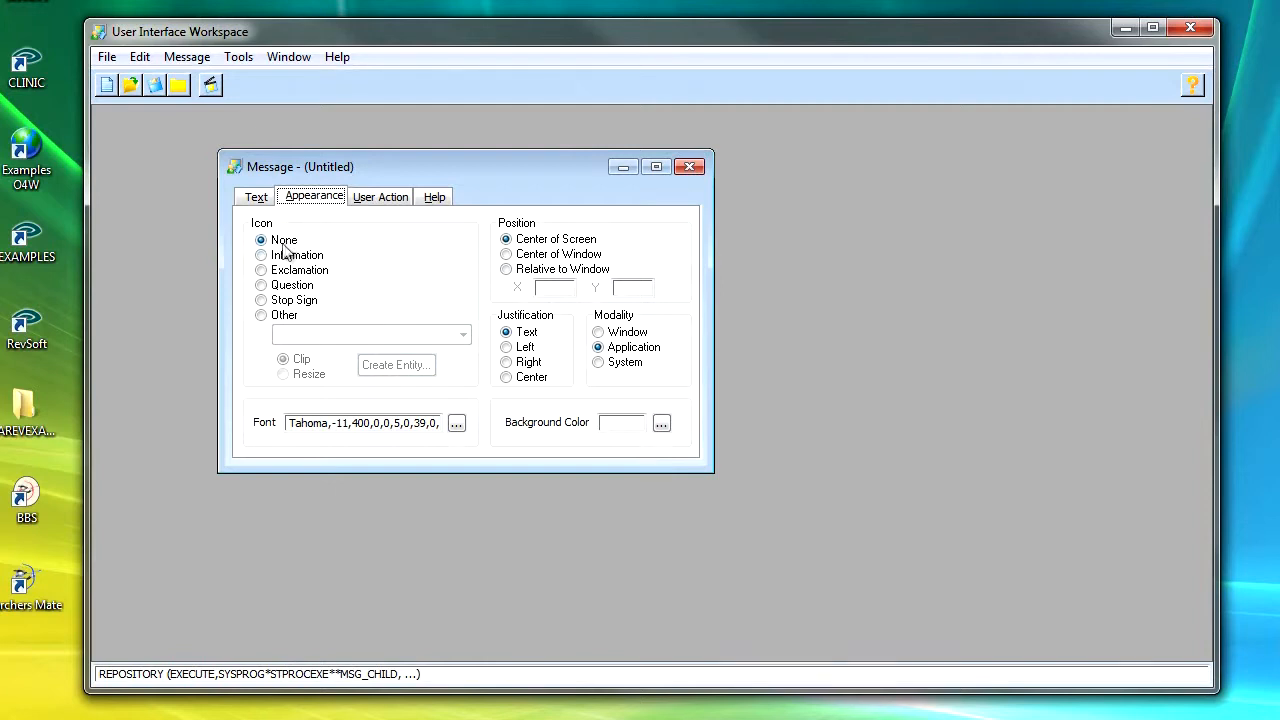
{"action": "left_click", "coordinate": [262, 259]}
{"action": "left_click", "coordinate": [263, 271]}
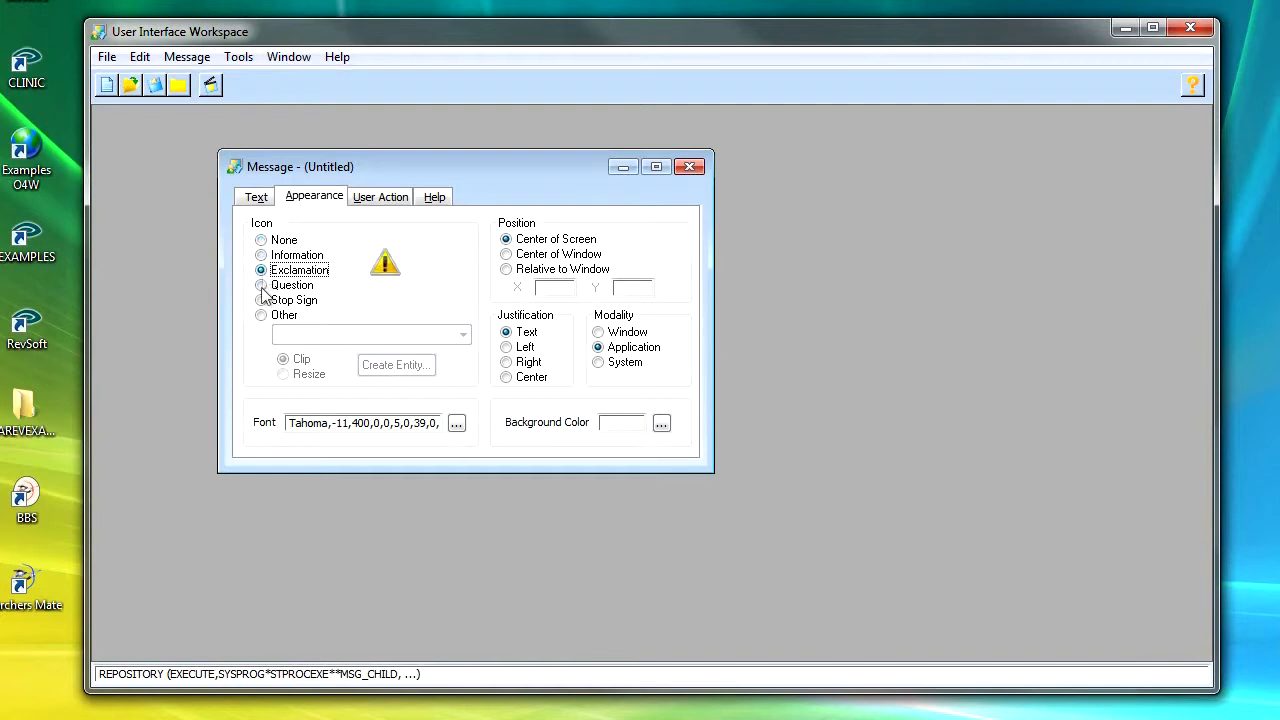
{"action": "left_click", "coordinate": [262, 286]}
{"action": "left_click", "coordinate": [262, 302]}
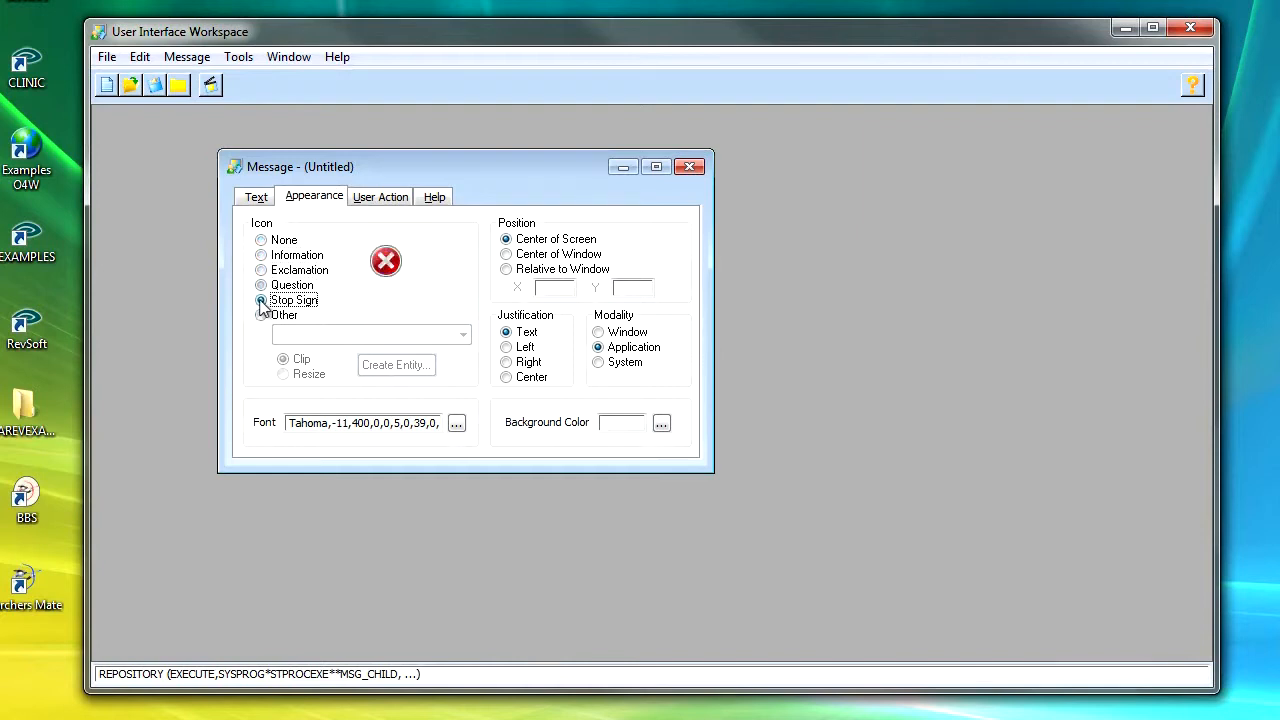
{"action": "left_click", "coordinate": [262, 318]}
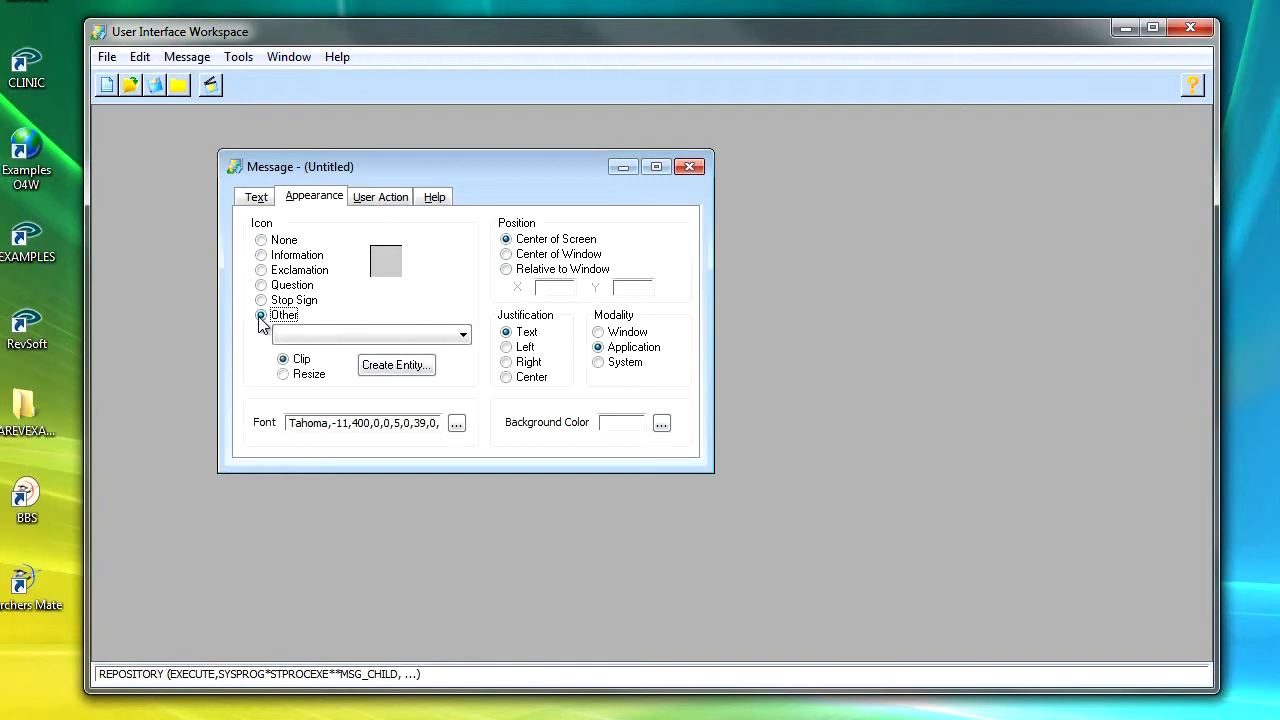
{"action": "left_click", "coordinate": [262, 257]}
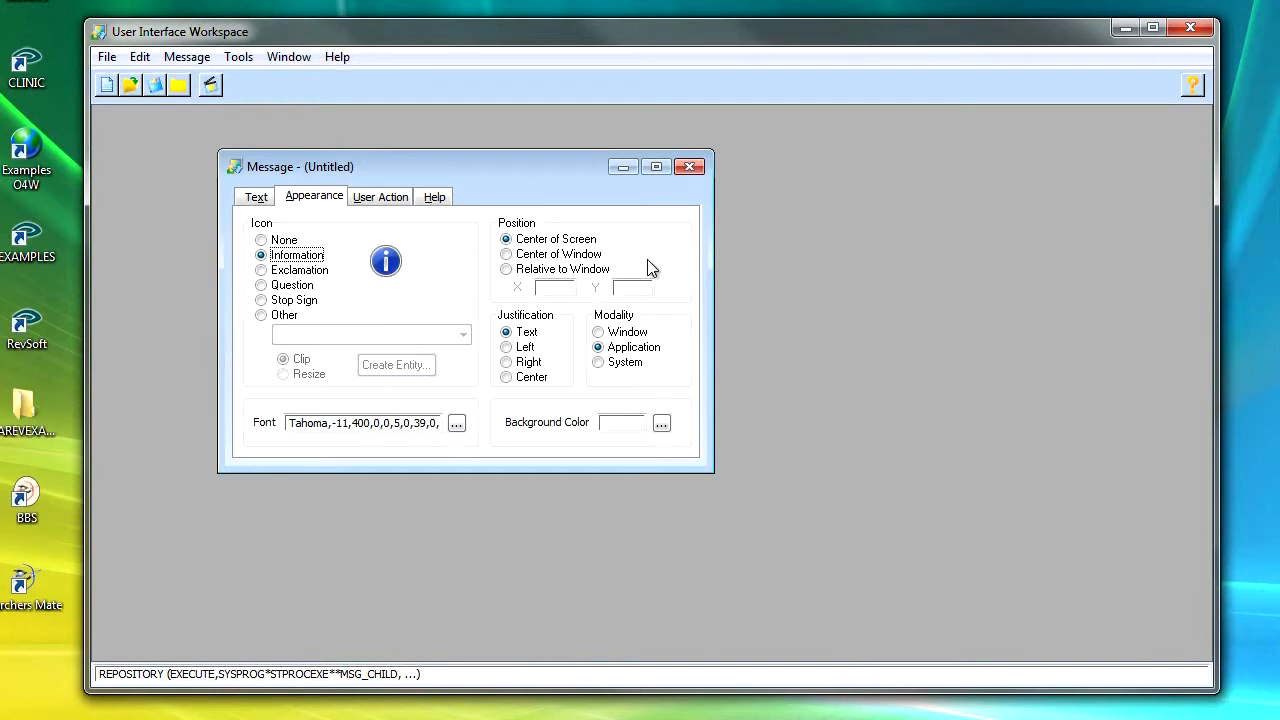
Step: Position the message at Center of Window and set its text justification to Center
{"action": "left_click", "coordinate": [507, 255]}
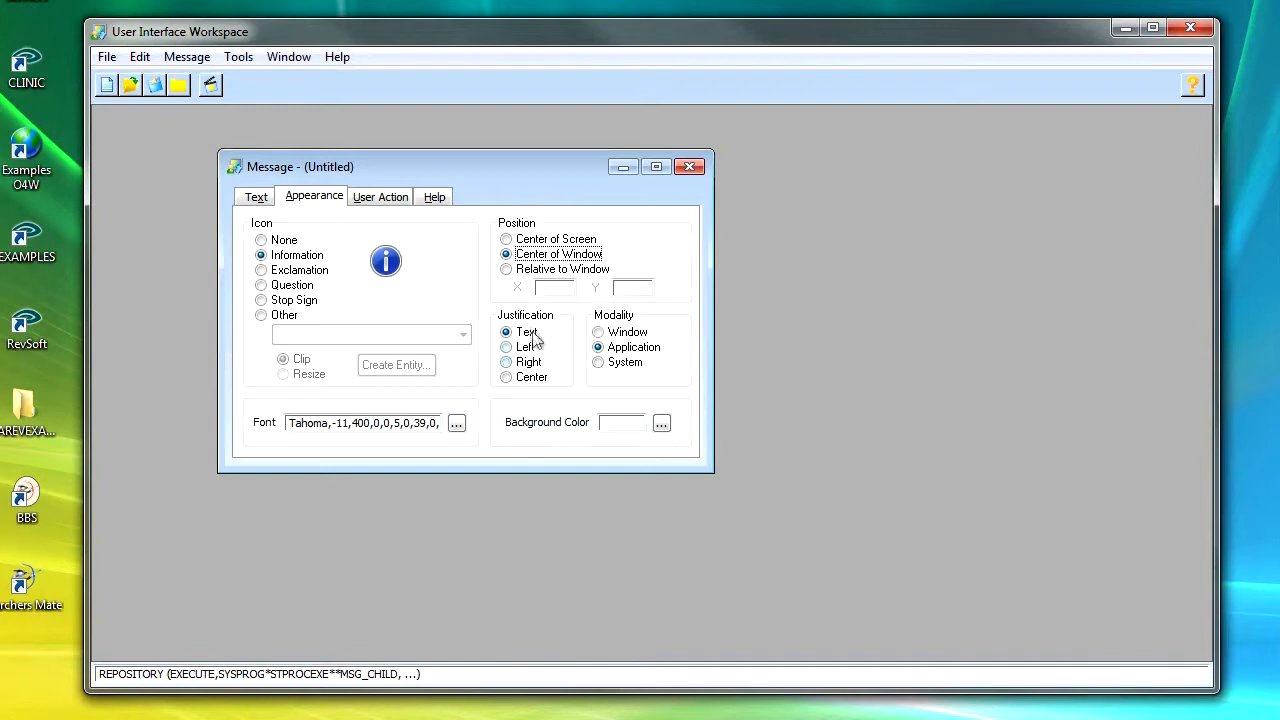
{"action": "left_click", "coordinate": [508, 379]}
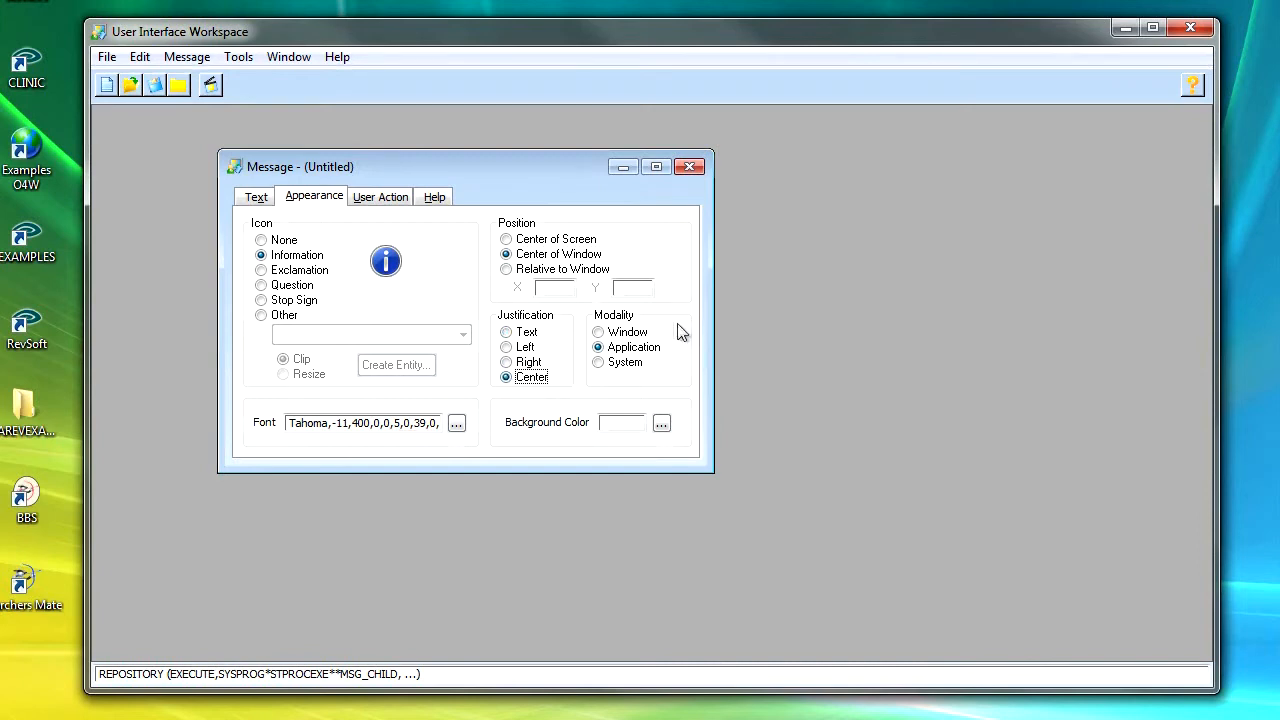
Step: Set the message modality to Window
{"action": "left_click", "coordinate": [598, 332]}
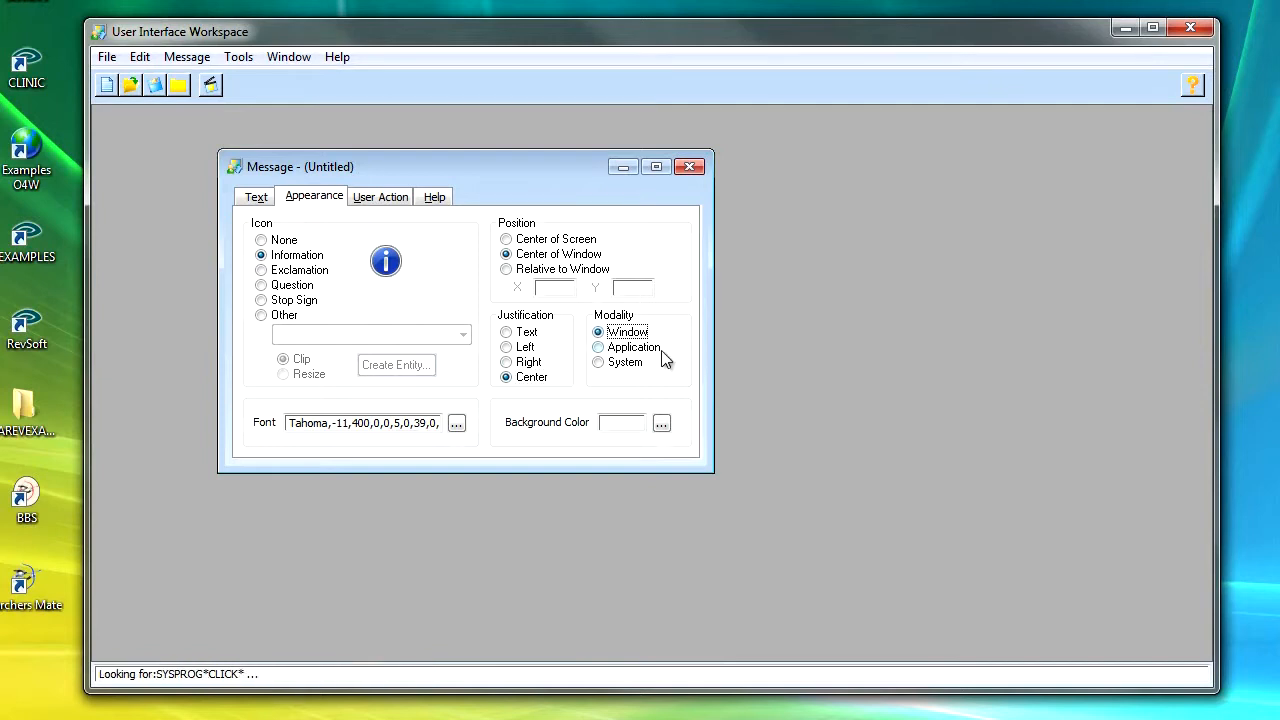
{"action": "left_click", "coordinate": [600, 350]}
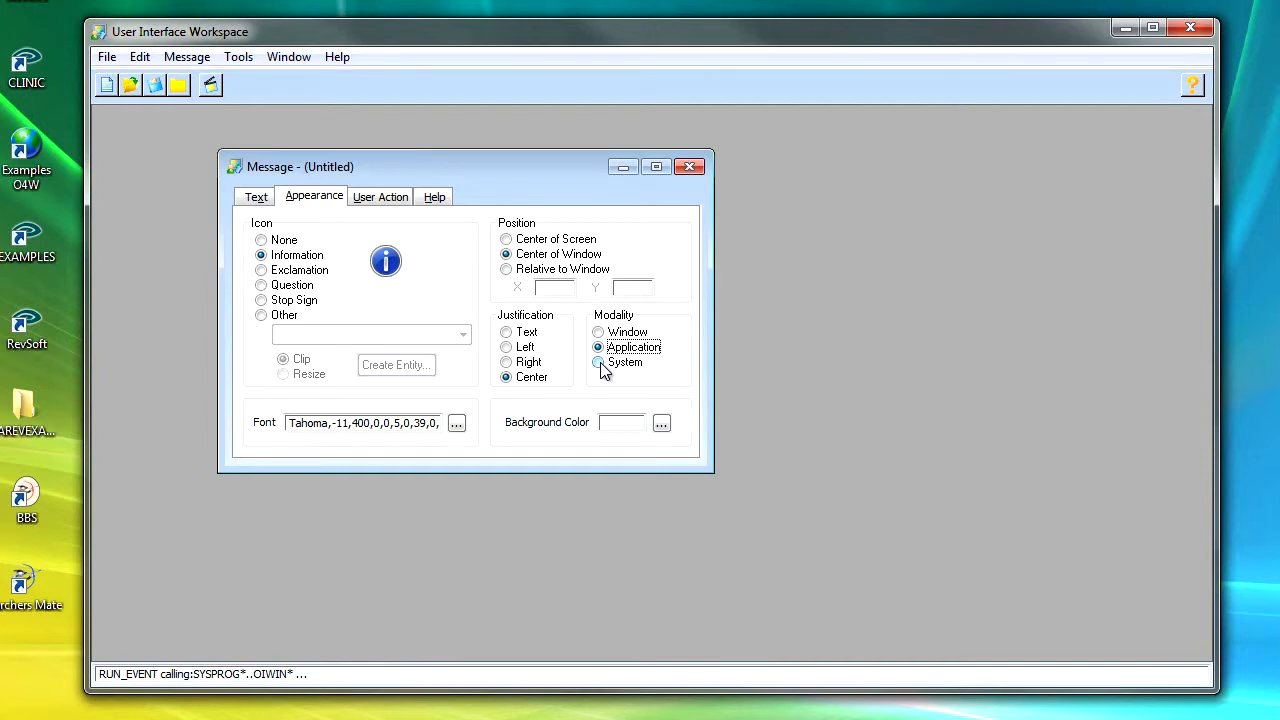
{"action": "left_click", "coordinate": [600, 333]}
{"action": "left_click", "coordinate": [598, 347]}
{"action": "left_click", "coordinate": [615, 333]}
Step: Review the message type, button text and default button settings
{"action": "left_click", "coordinate": [387, 198]}
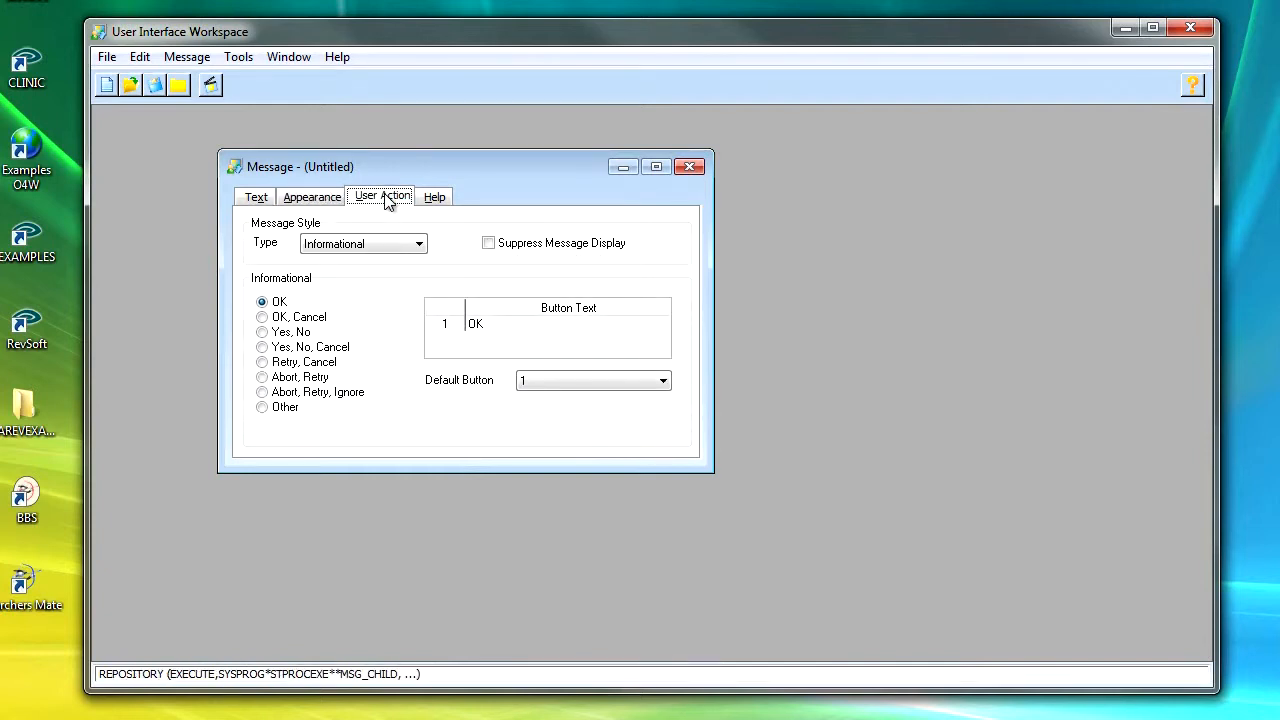
{"action": "left_click", "coordinate": [419, 244]}
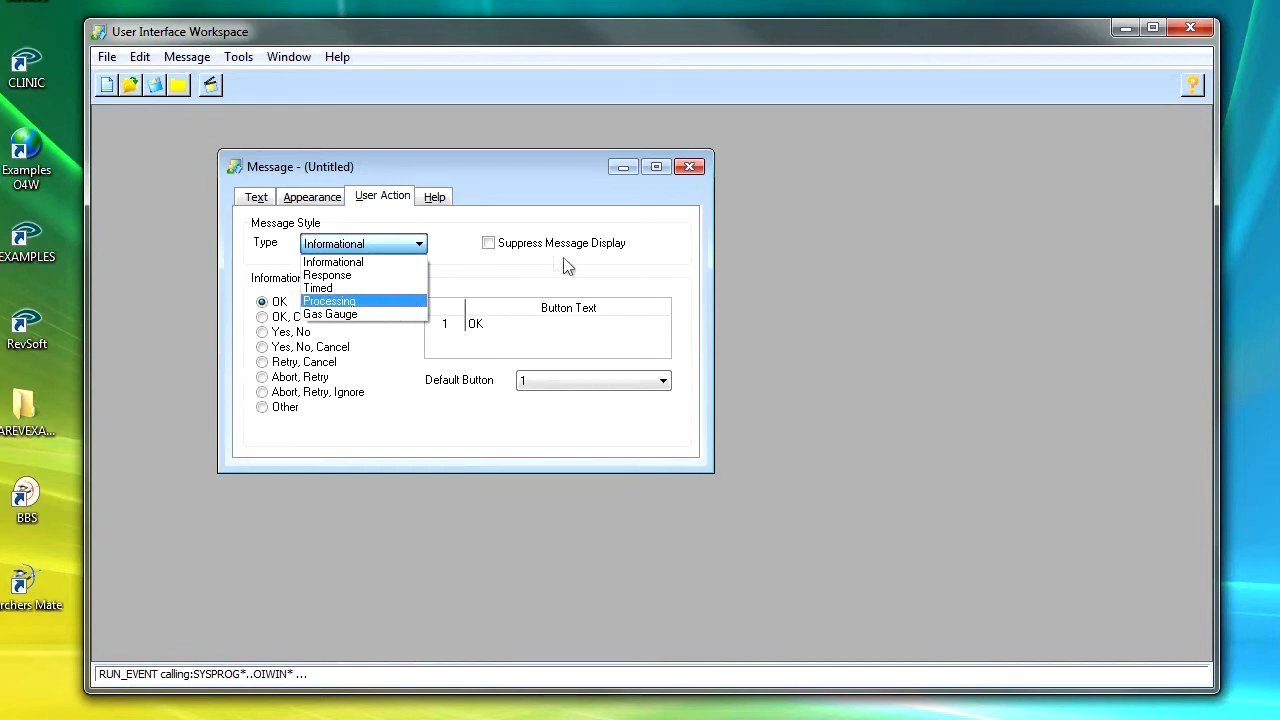
{"action": "left_click", "coordinate": [360, 246]}
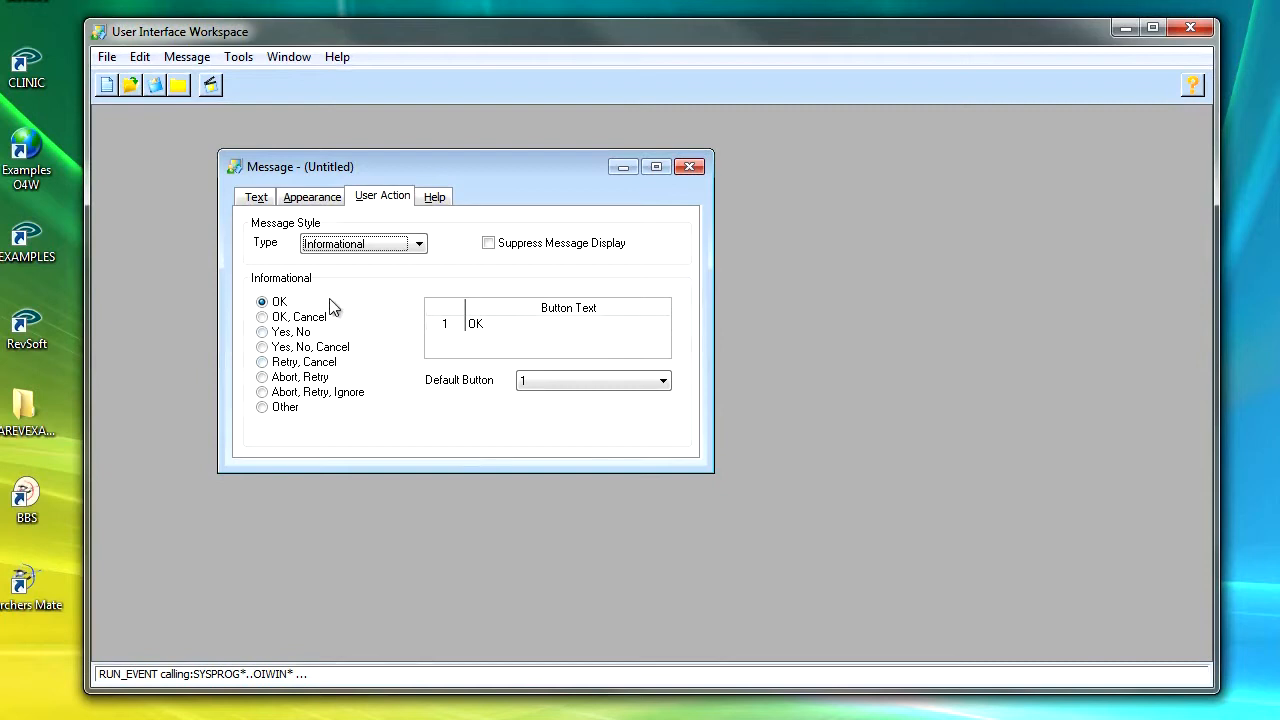
{"action": "left_click", "coordinate": [522, 323]}
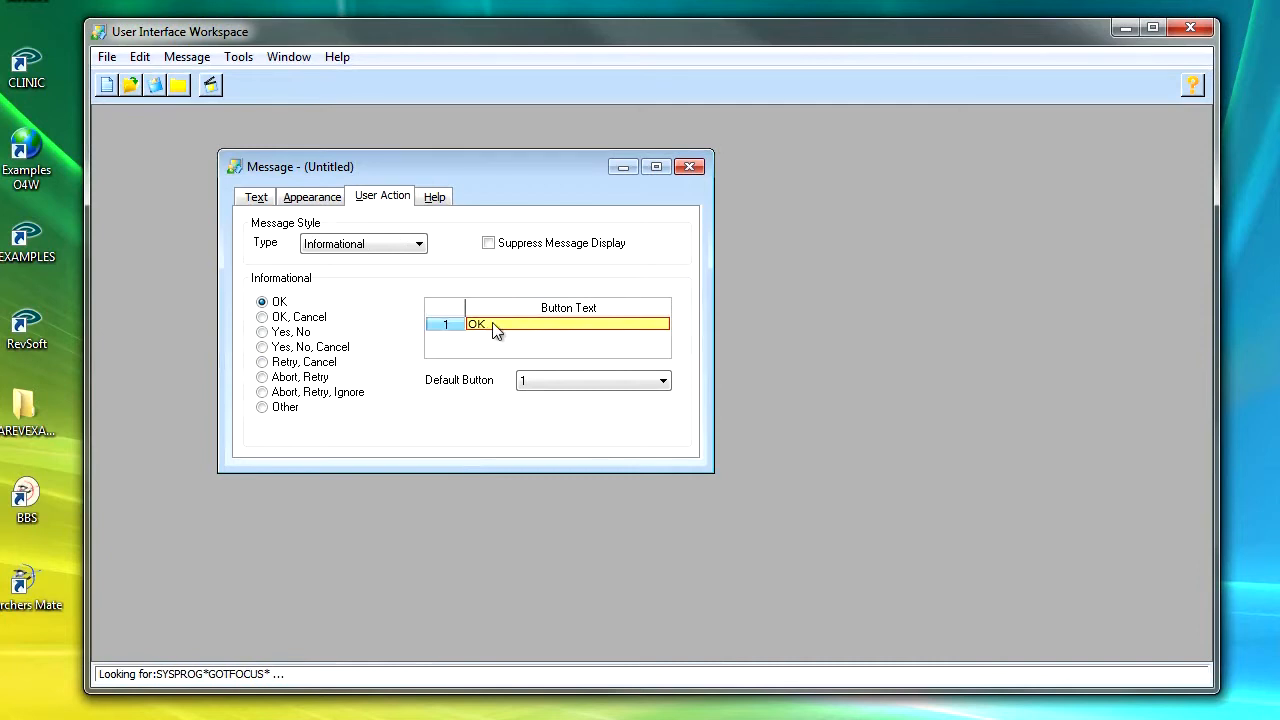
{"action": "left_click", "coordinate": [663, 384]}
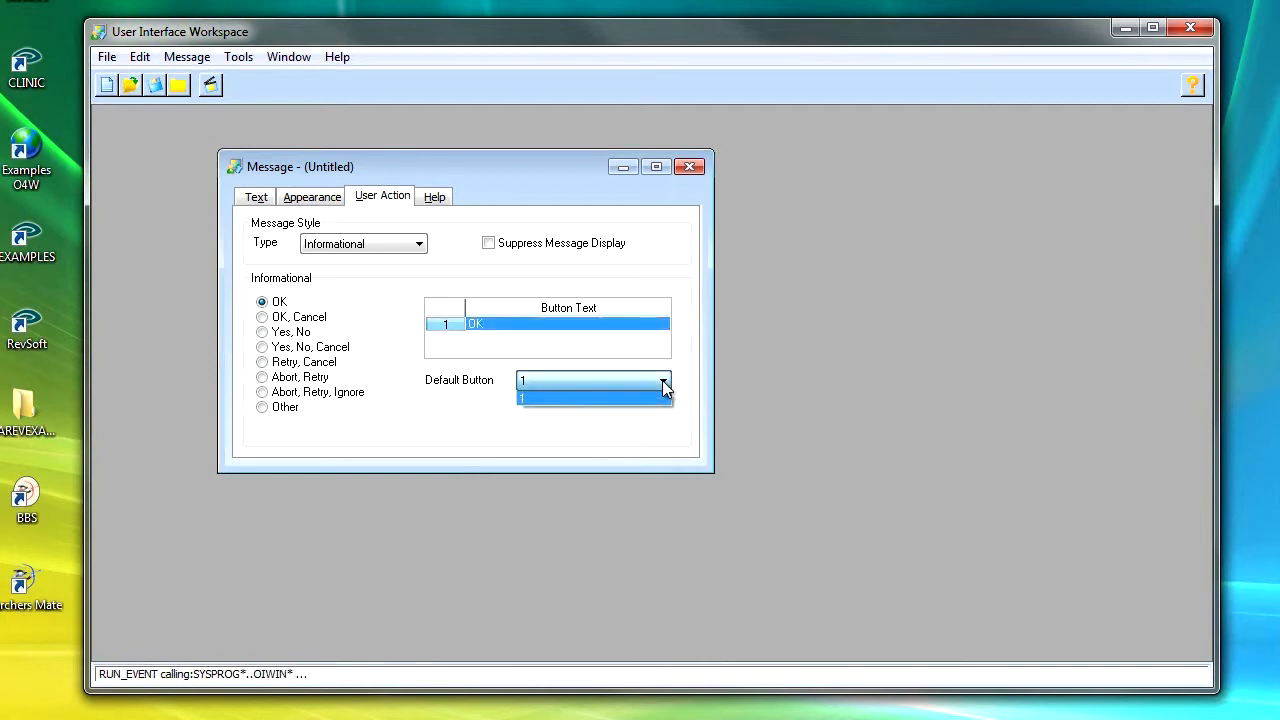
{"action": "left_click", "coordinate": [590, 386]}
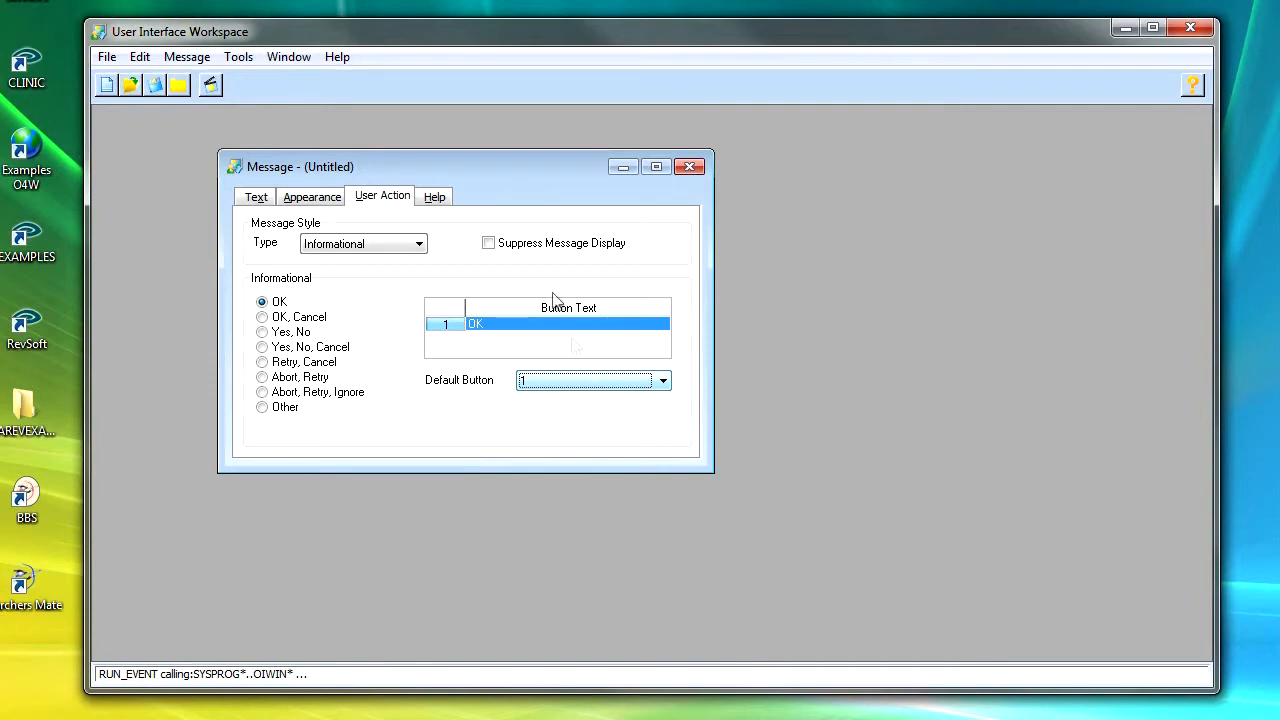
Step: Set the message help to QuickHelp using MP_CONTEXTMENU_HELP
{"action": "left_click", "coordinate": [436, 199]}
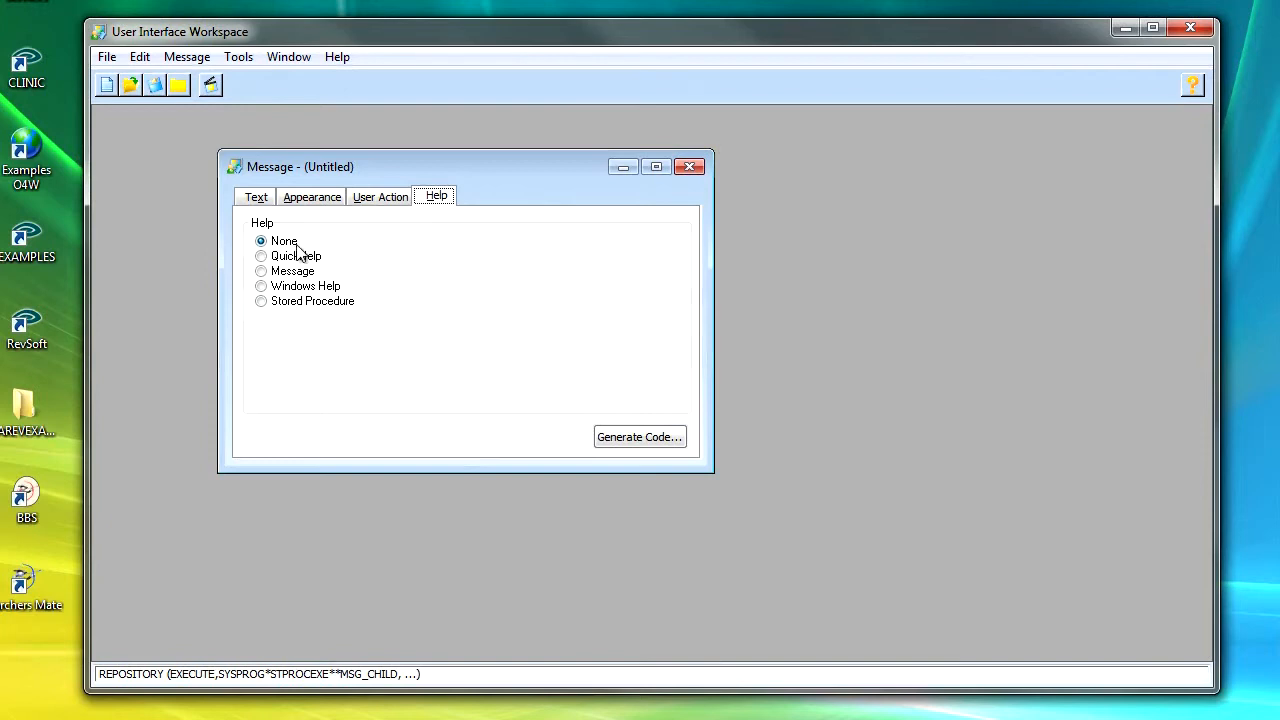
{"action": "left_click", "coordinate": [266, 257]}
{"action": "left_click", "coordinate": [623, 331]}
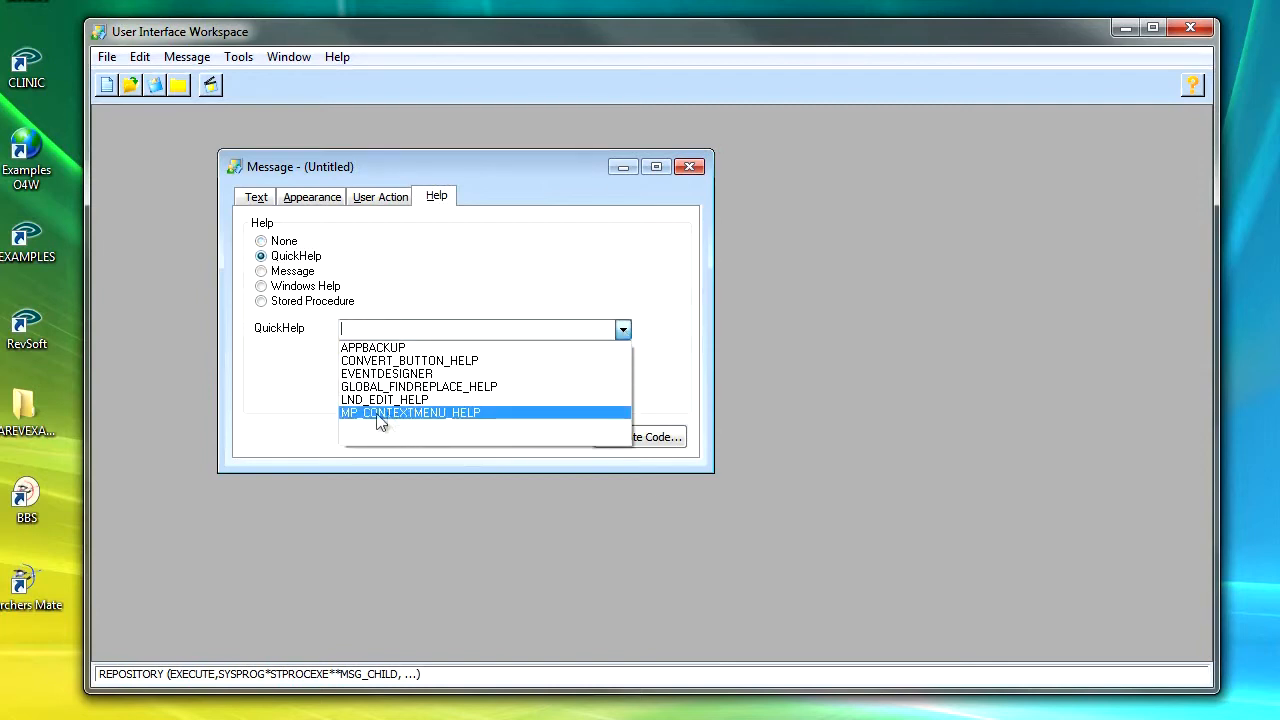
{"action": "left_click", "coordinate": [442, 414]}
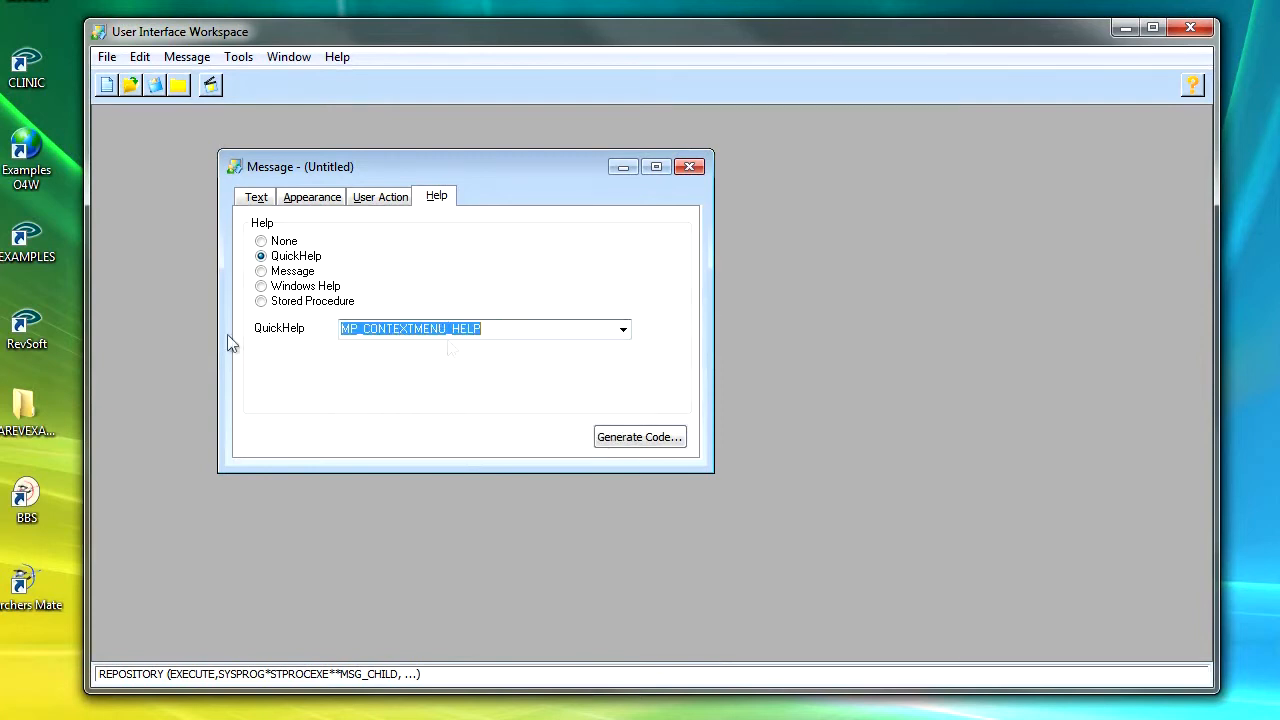
Step: Generate detailed message code, paste it into Notepad to view, and close Notepad
{"action": "left_click", "coordinate": [661, 438]}
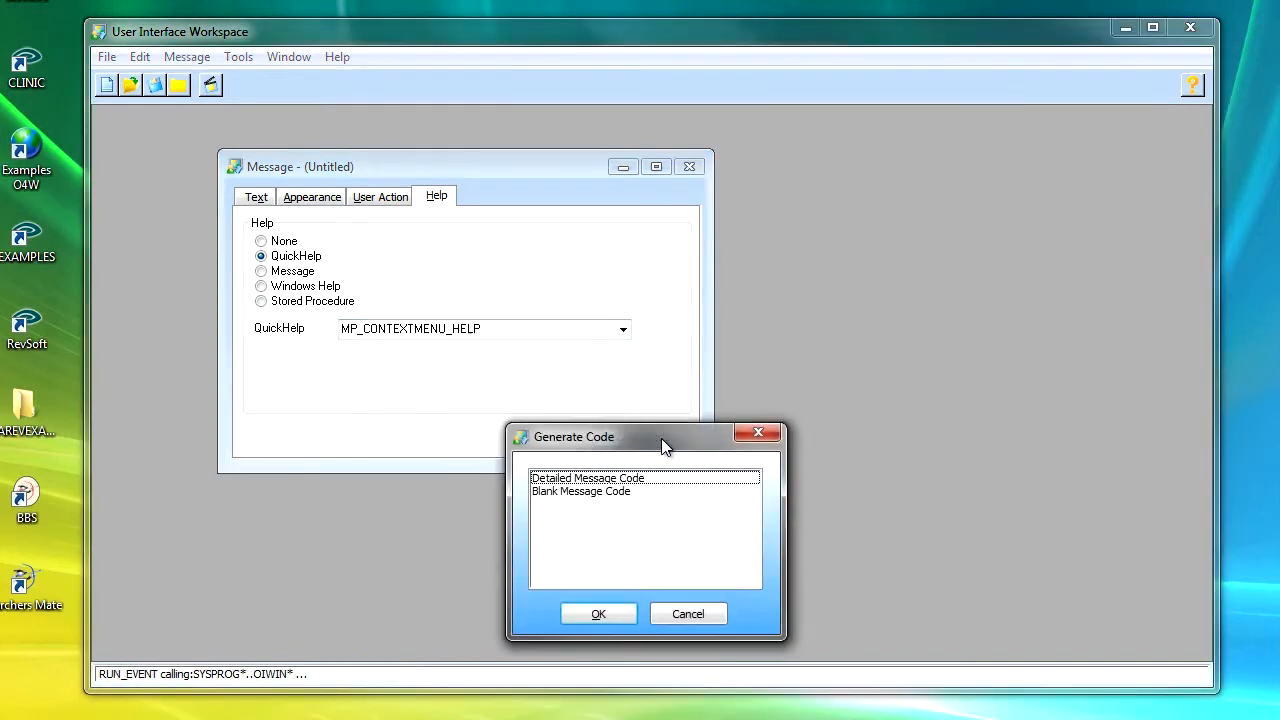
{"action": "left_click", "coordinate": [570, 481]}
{"action": "left_click", "coordinate": [603, 614]}
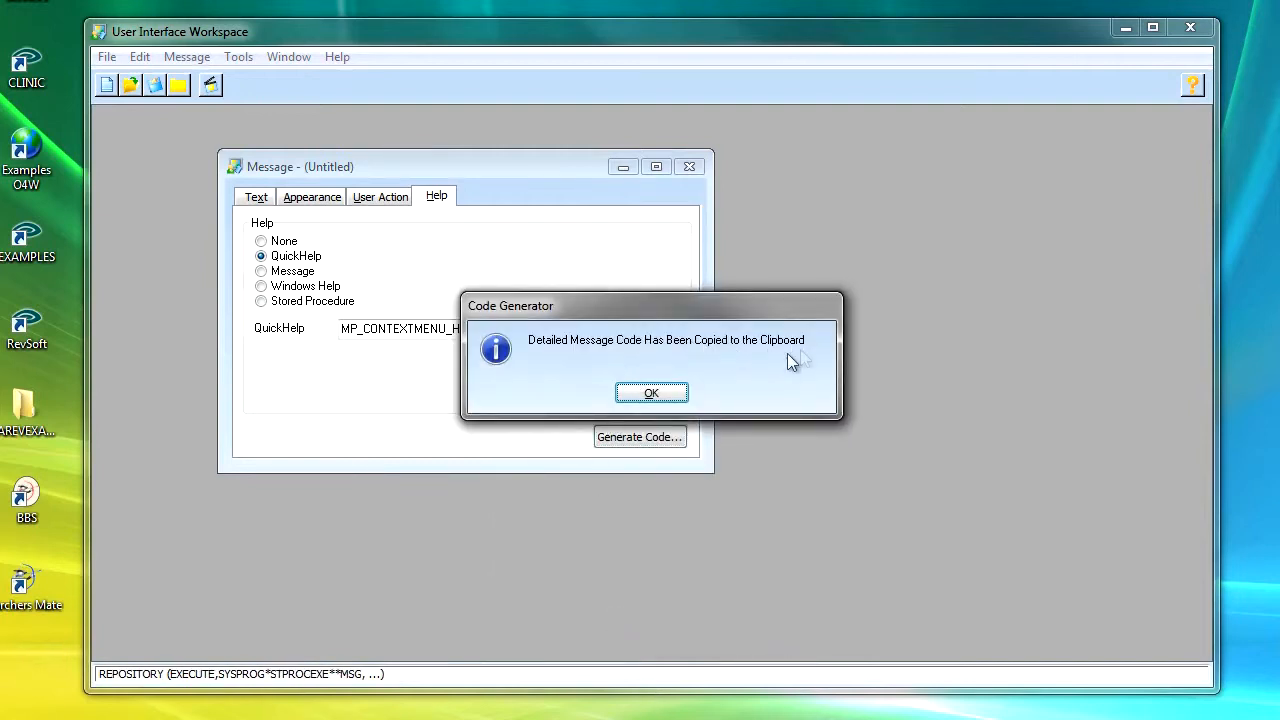
{"action": "left_click", "coordinate": [651, 394]}
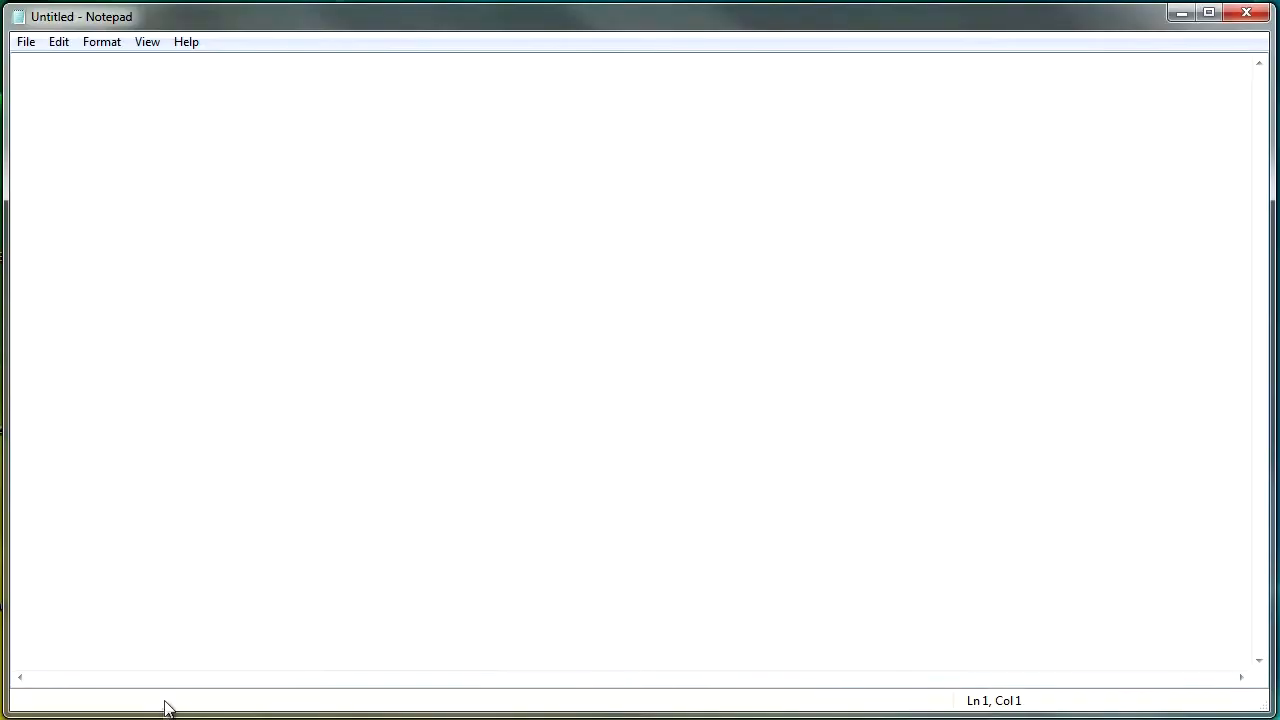
{"action": "key", "text": "ctrl+v"}
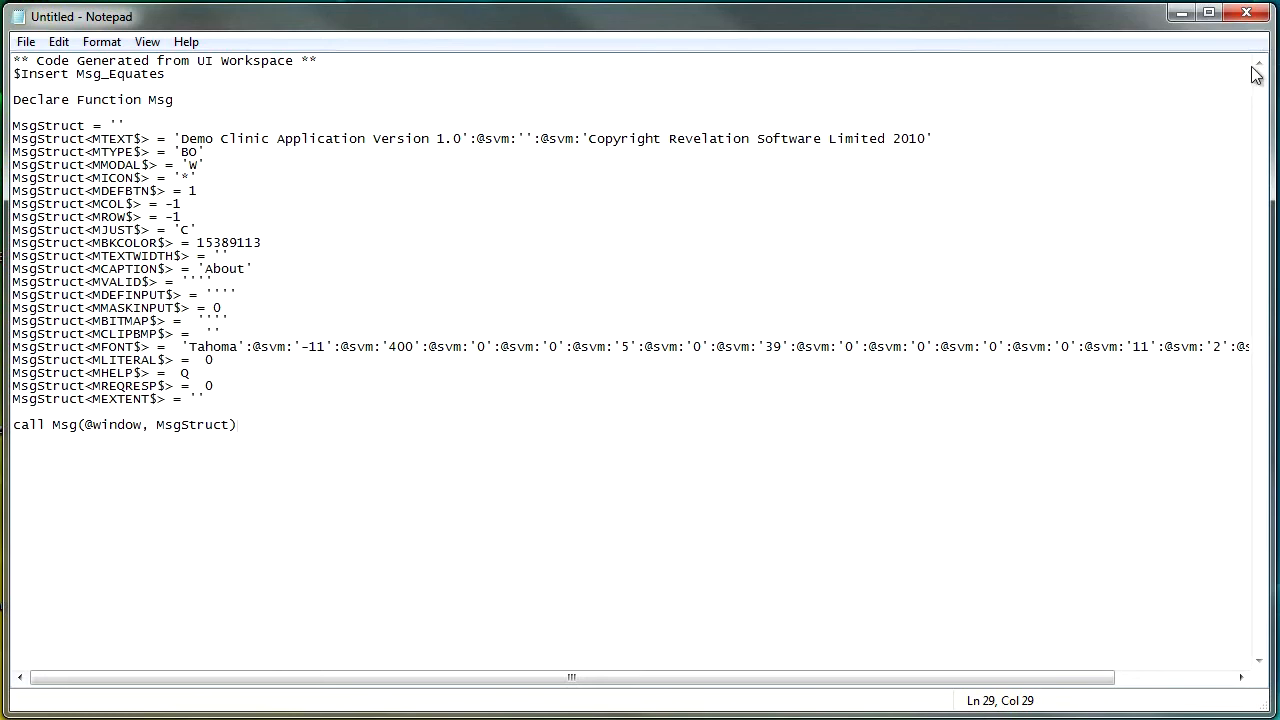
{"action": "left_click", "coordinate": [1247, 15]}
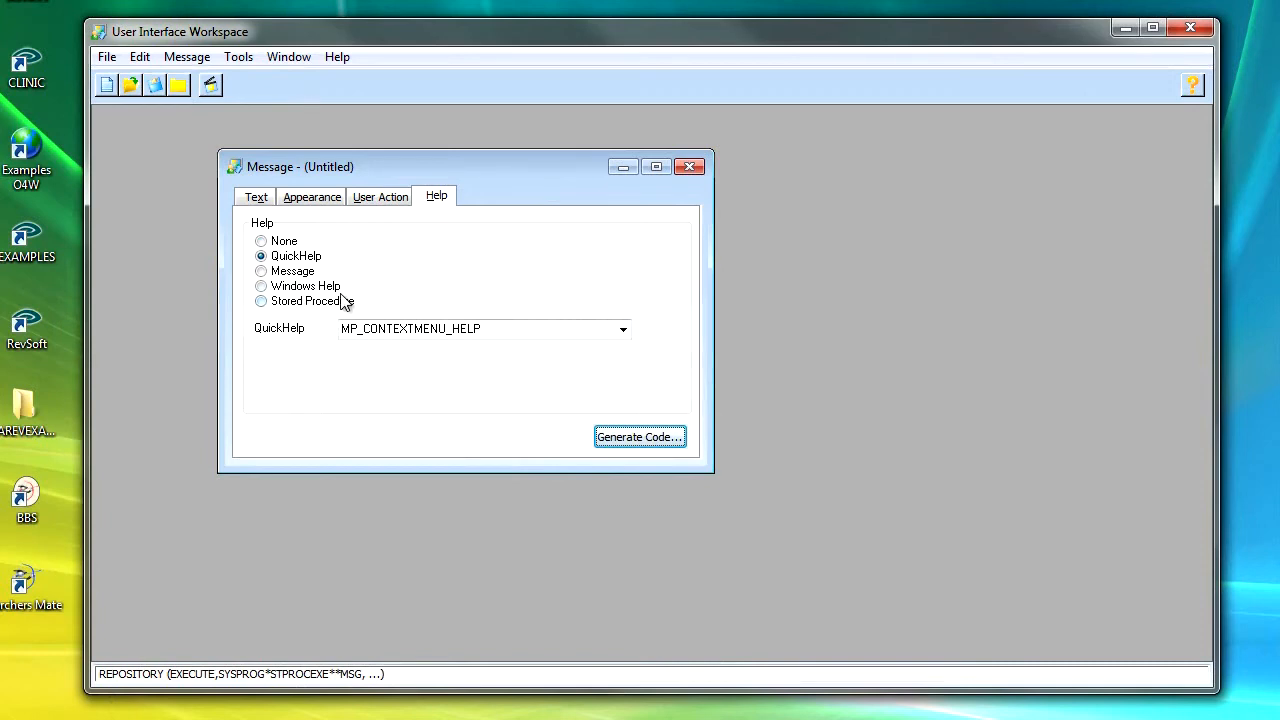
Step: Test run the message, call its Help, and dismiss the resulting dialogs
{"action": "left_click", "coordinate": [211, 87]}
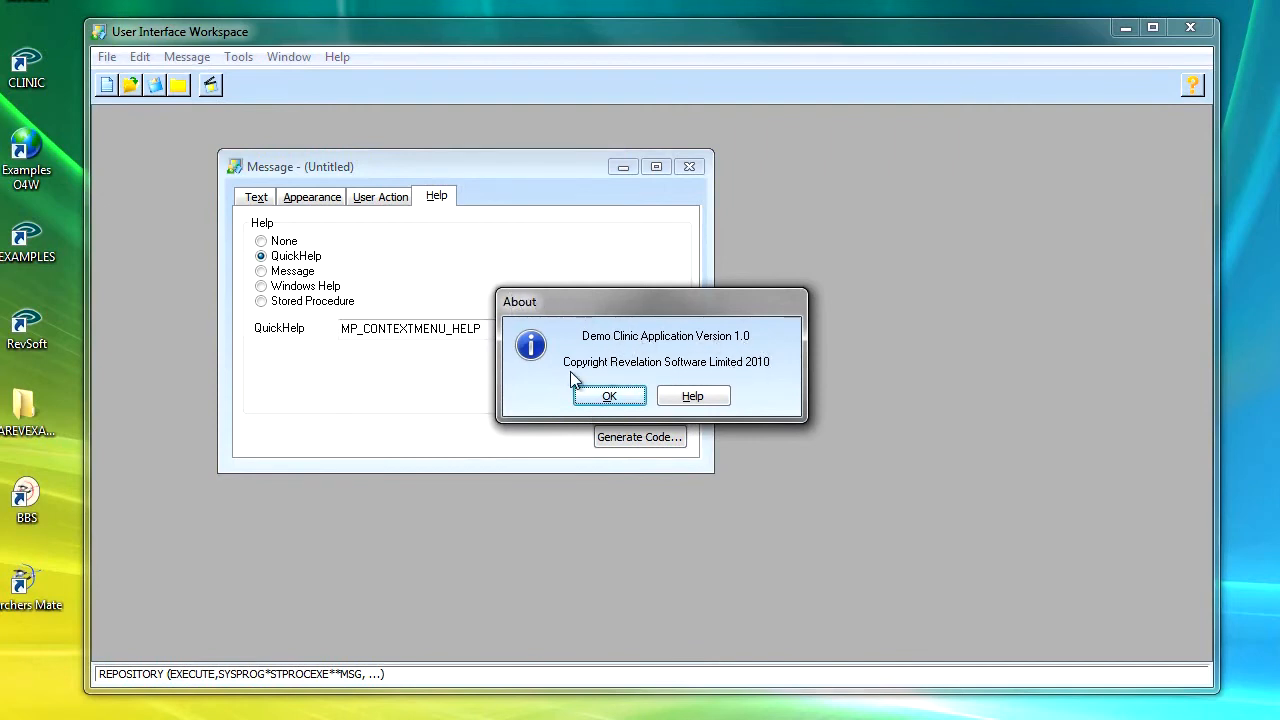
{"action": "left_click", "coordinate": [694, 398]}
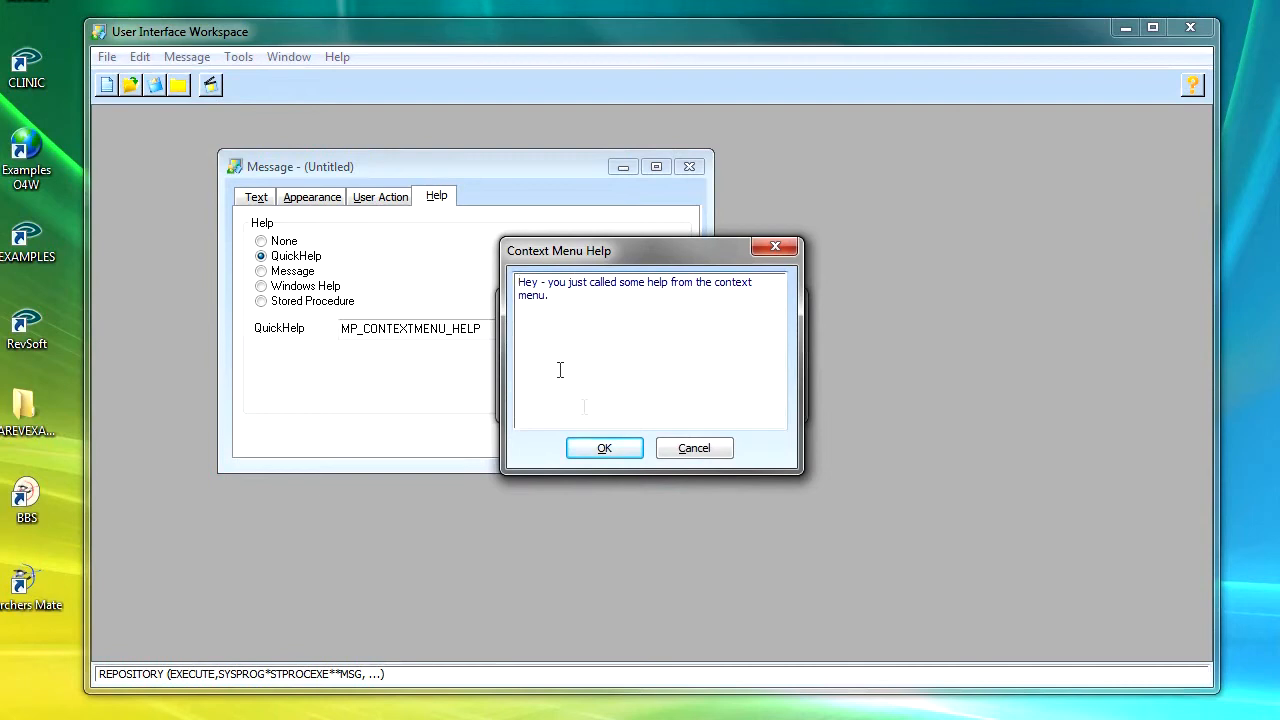
{"action": "left_click", "coordinate": [701, 450]}
{"action": "left_click", "coordinate": [622, 396]}
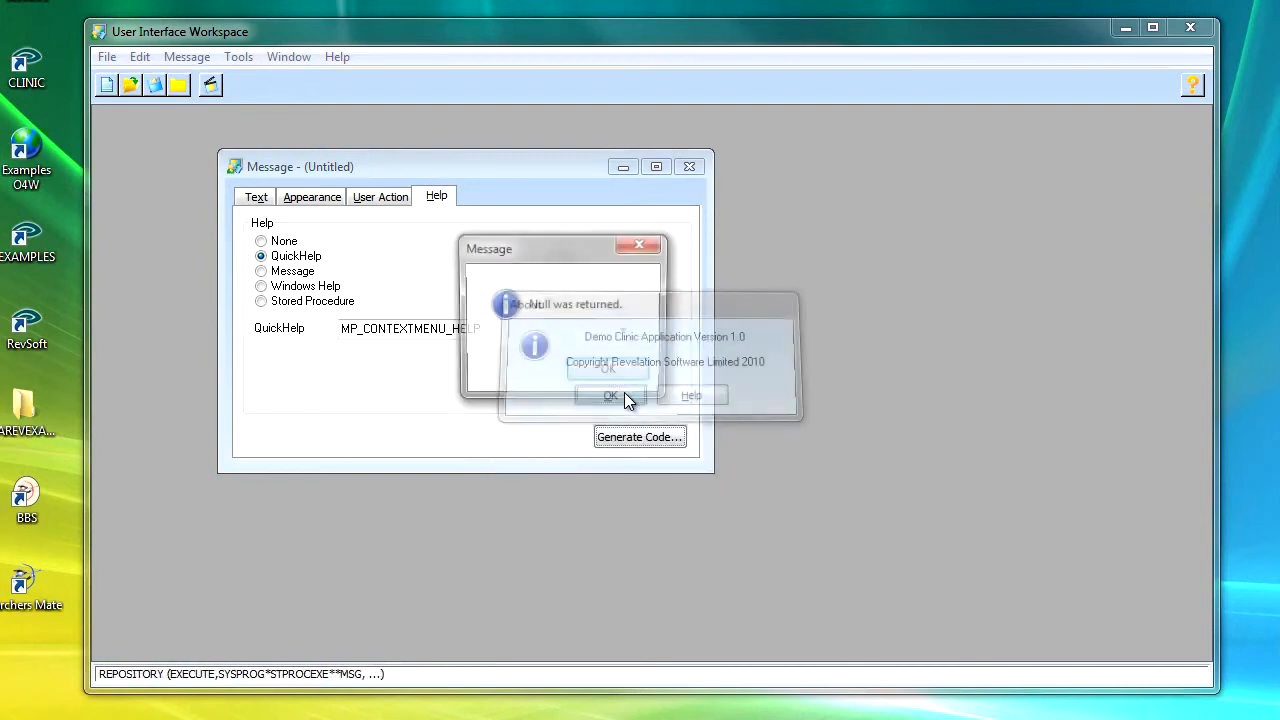
{"action": "left_click", "coordinate": [610, 373]}
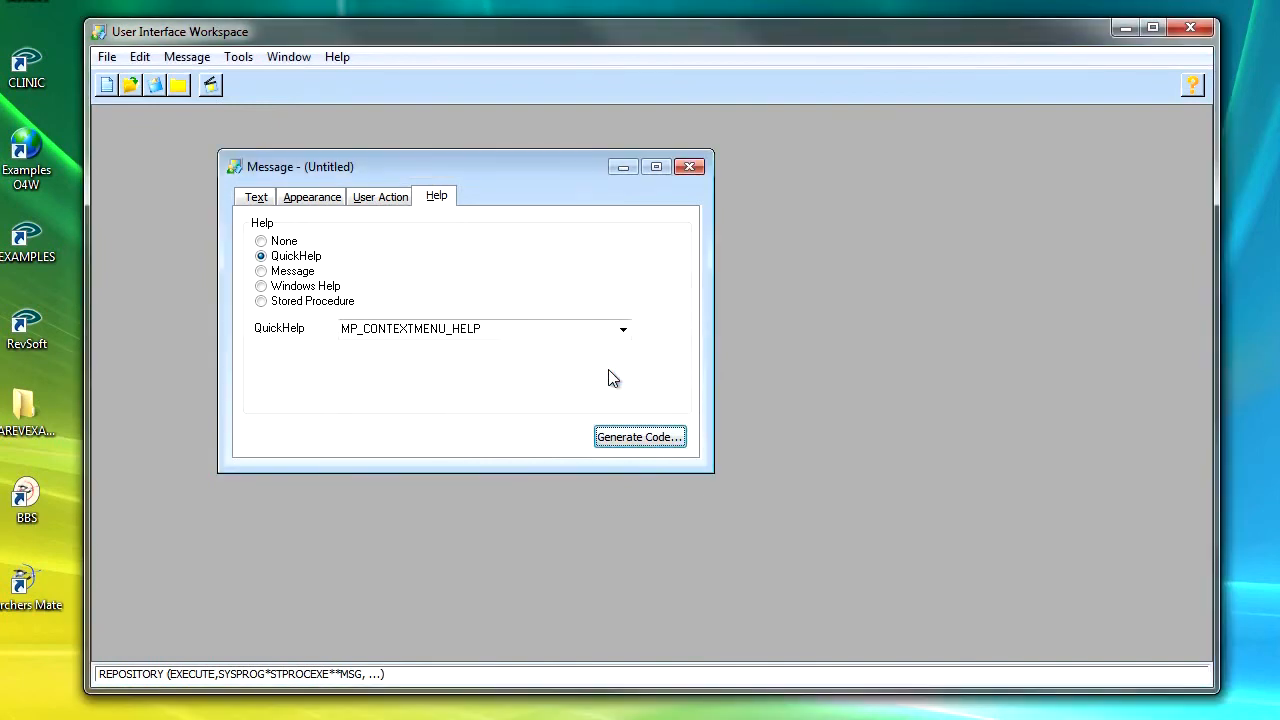
Step: Save the message entity as MP_MSG_ABOUT
{"action": "left_click", "coordinate": [155, 86]}
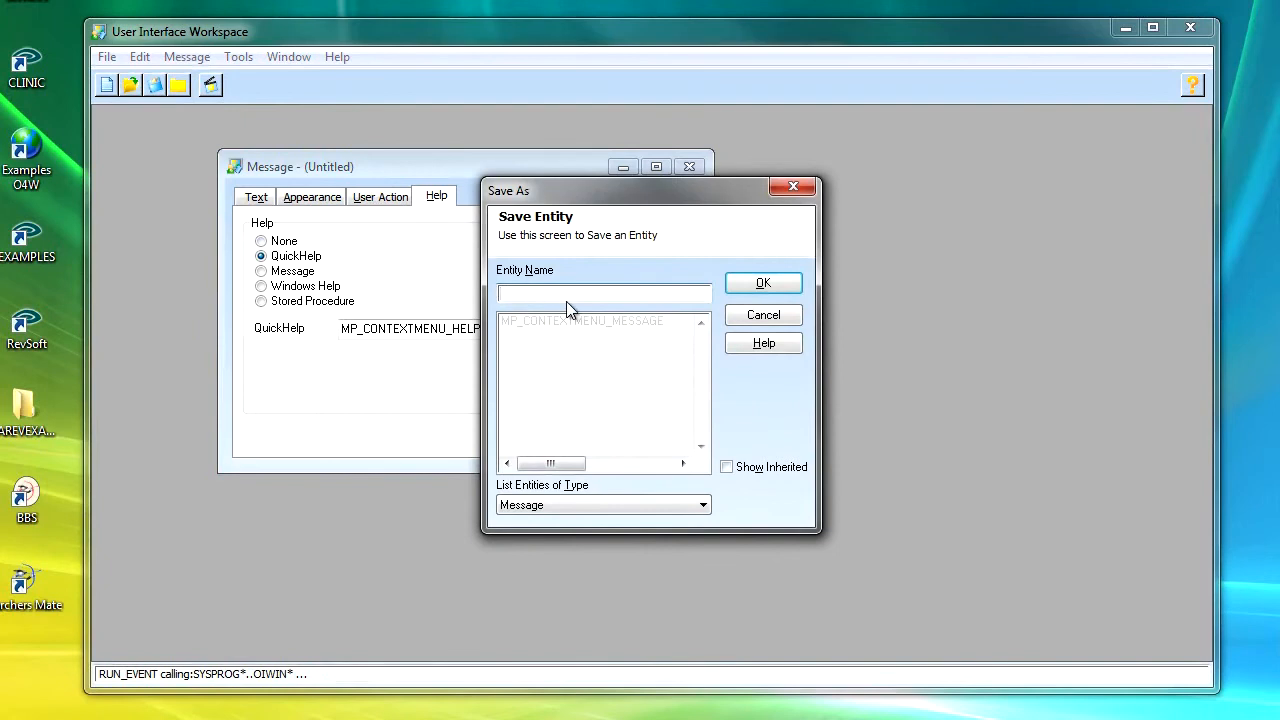
{"action": "type", "text": "MP_"}
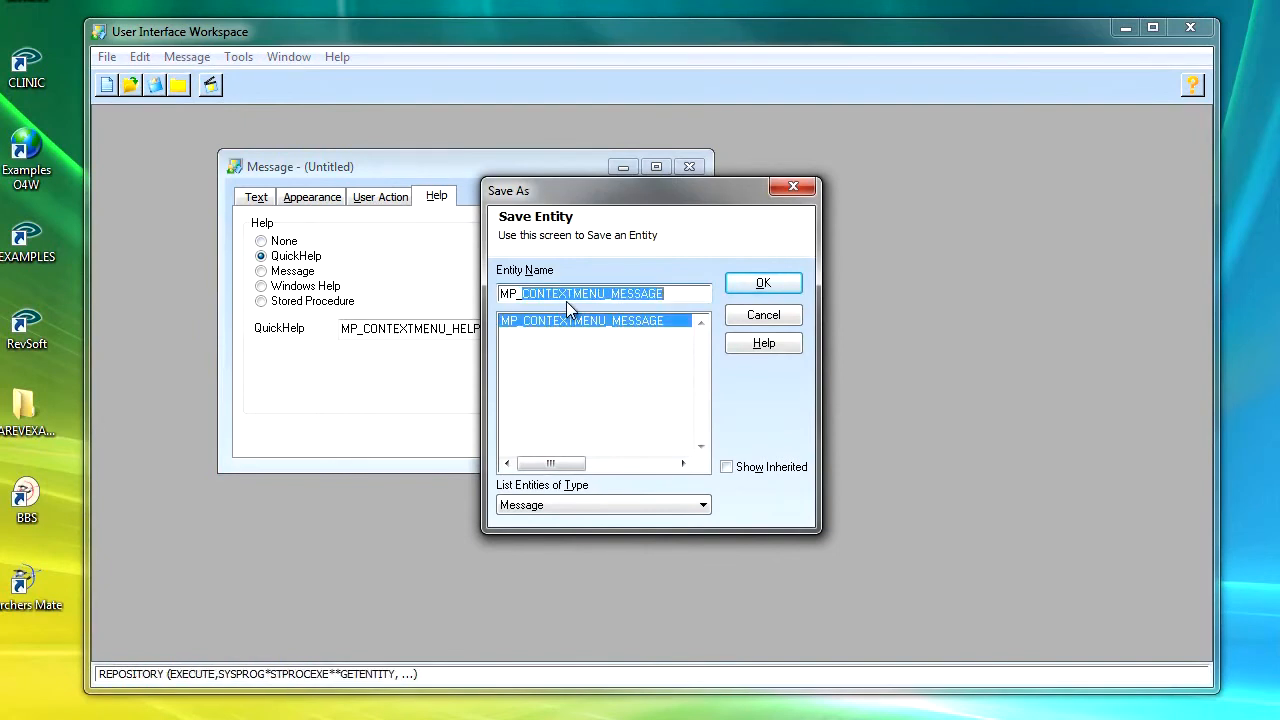
{"action": "type", "text": "MSG"}
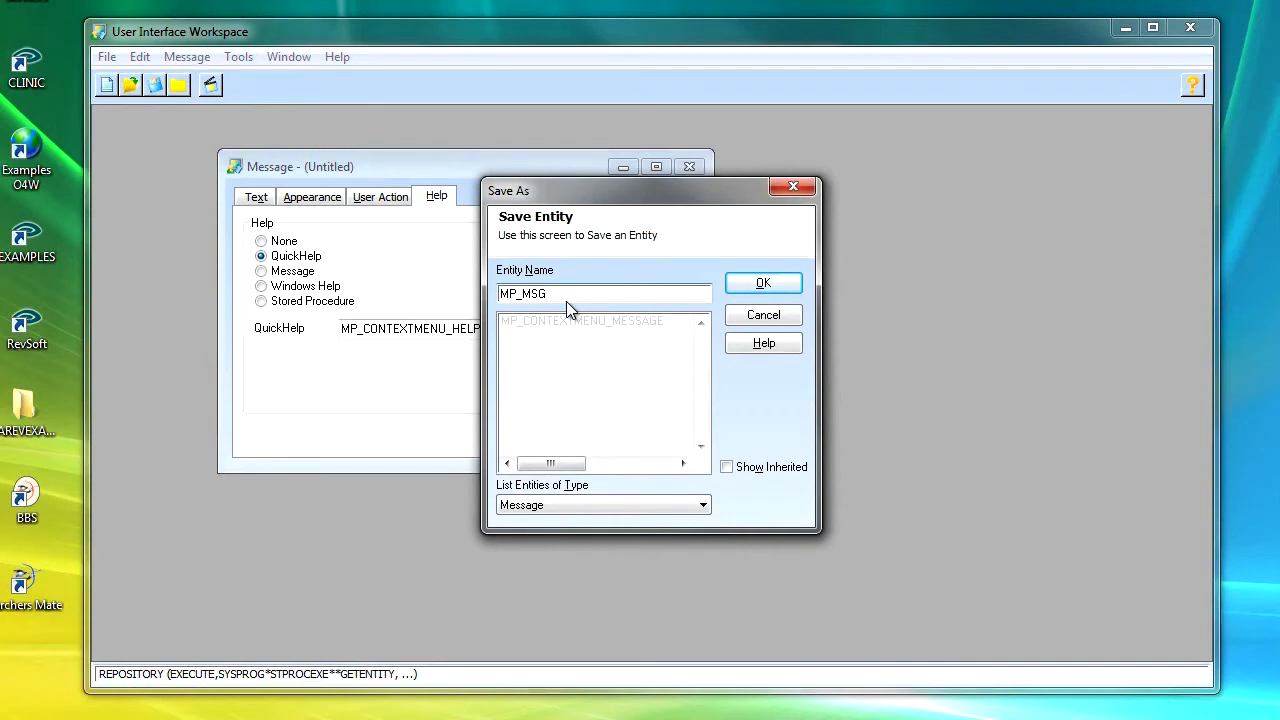
{"action": "type", "text": "_ABOUT"}
{"action": "left_click", "coordinate": [763, 284]}
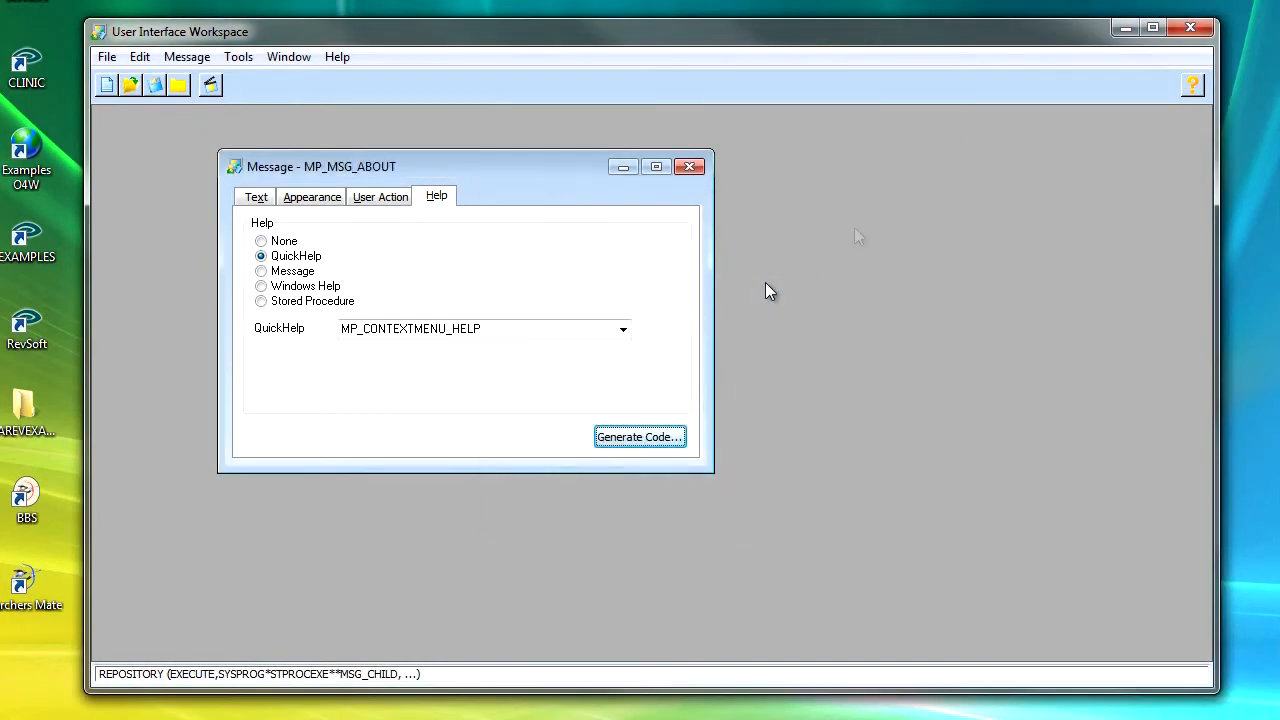
Step: Close the workspace, launch Form Designer, and open the recent MP_PATIENTENTRY form
{"action": "left_click", "coordinate": [1192, 28]}
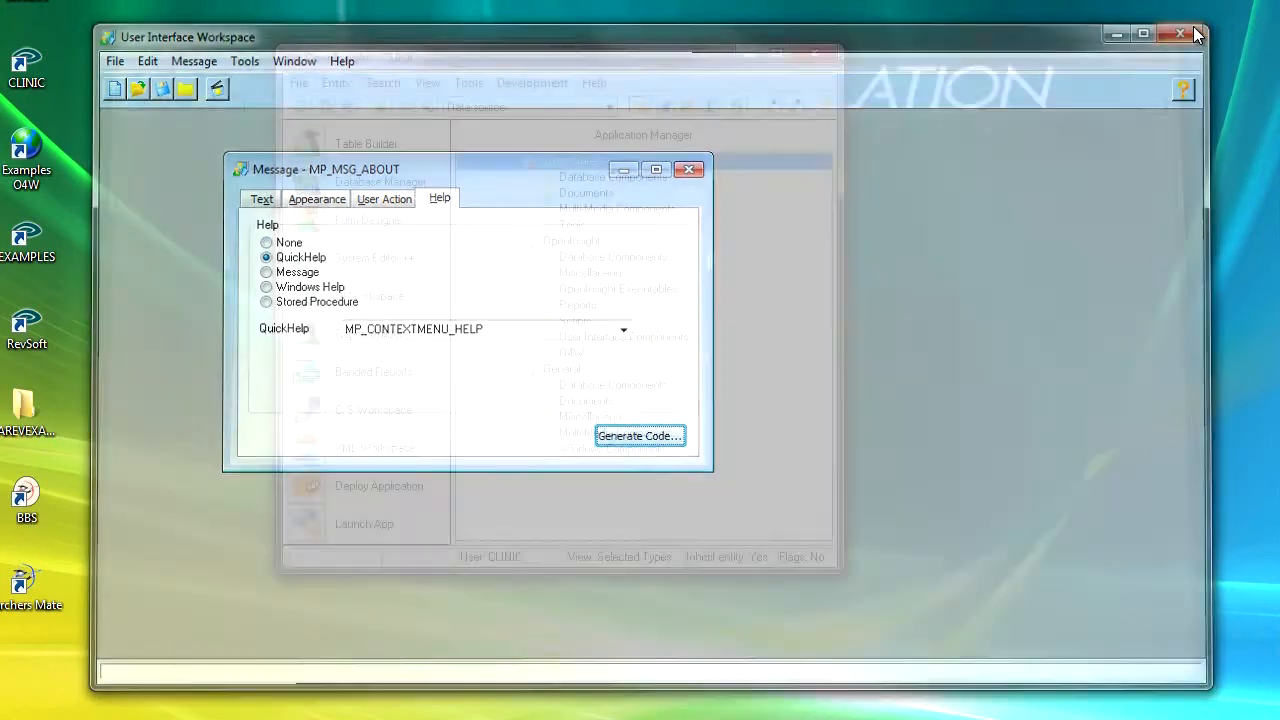
{"action": "left_click", "coordinate": [308, 222]}
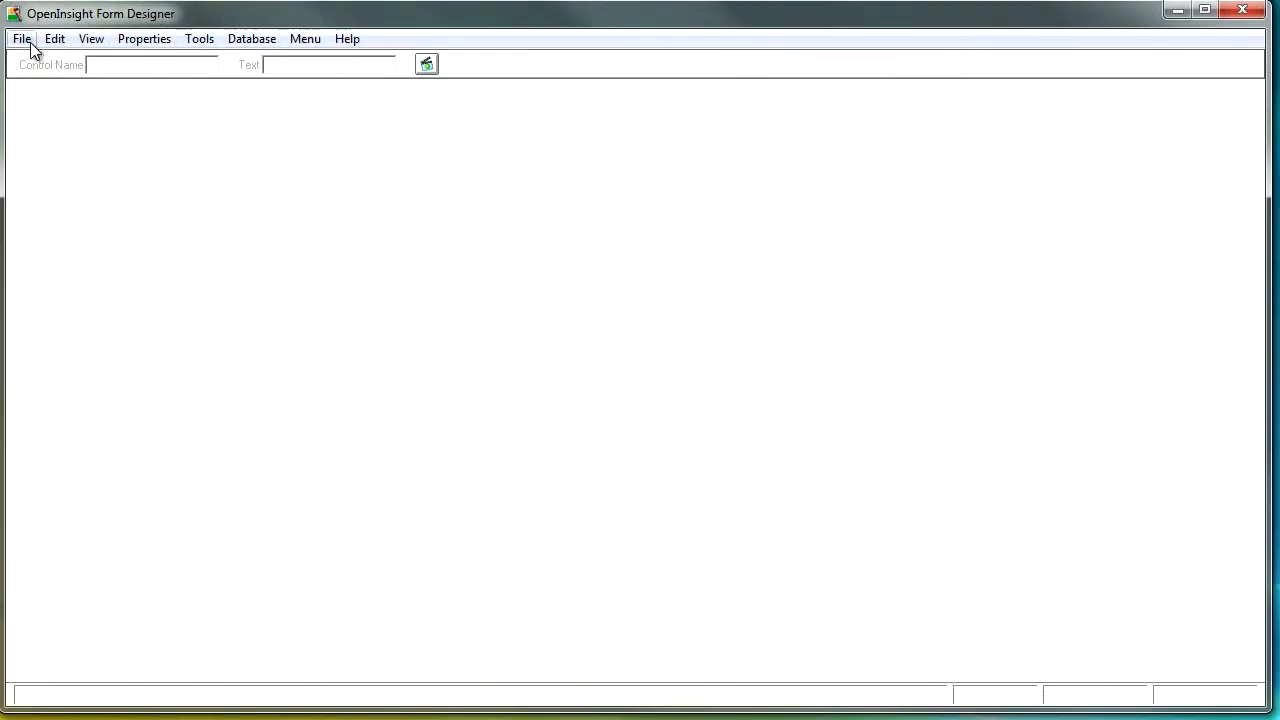
{"action": "left_click", "coordinate": [22, 40]}
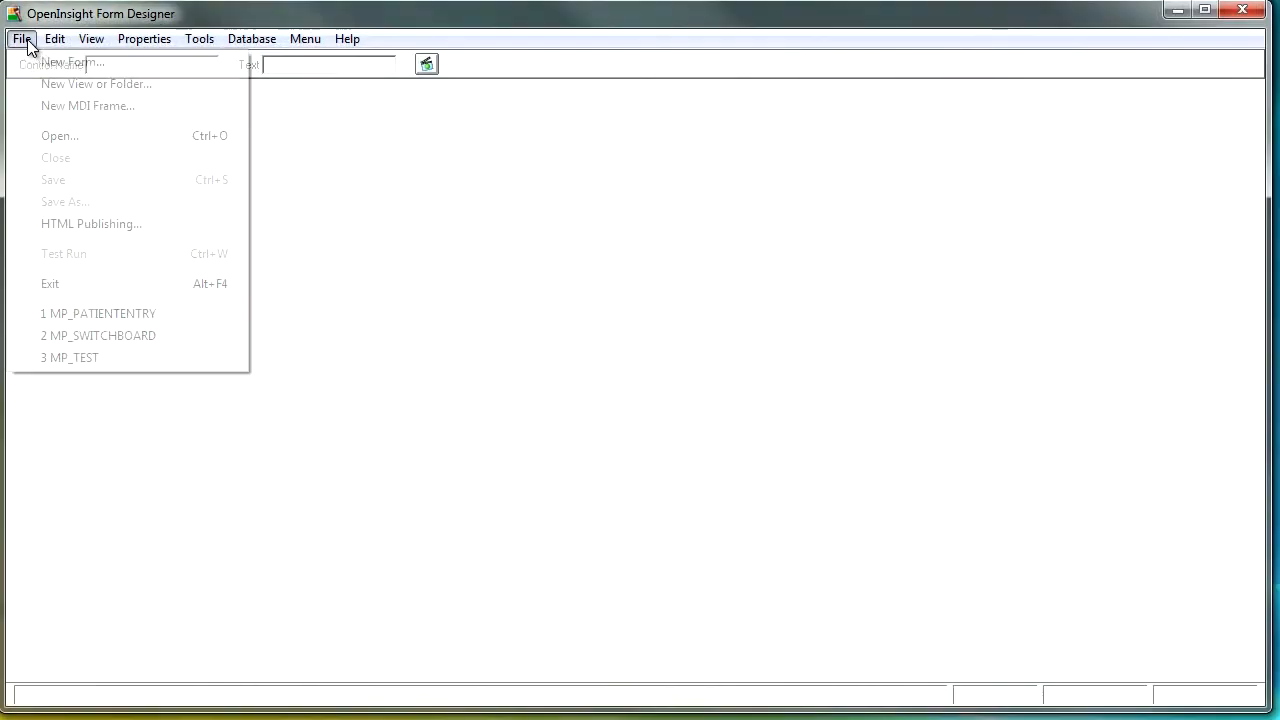
{"action": "left_click", "coordinate": [117, 316]}
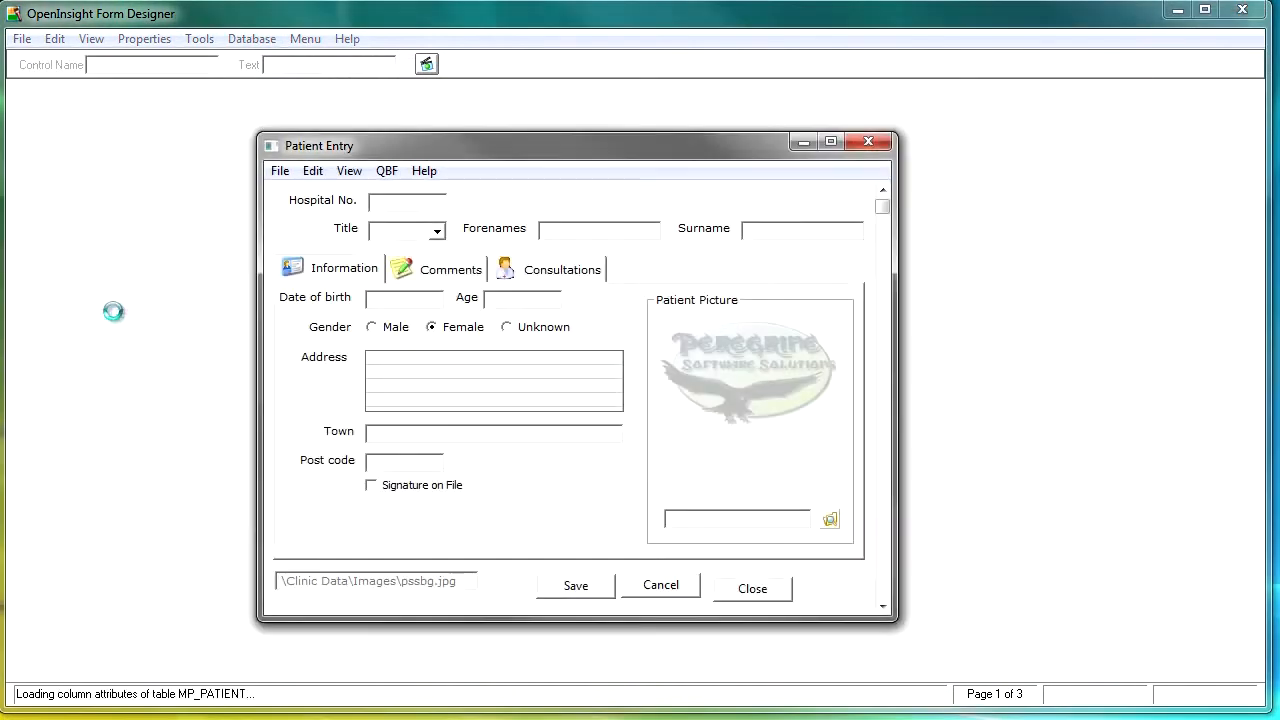
Step: Add a new About item at the top of the form's Help menu in Menu Builder and save the menu update
{"action": "left_click", "coordinate": [311, 40]}
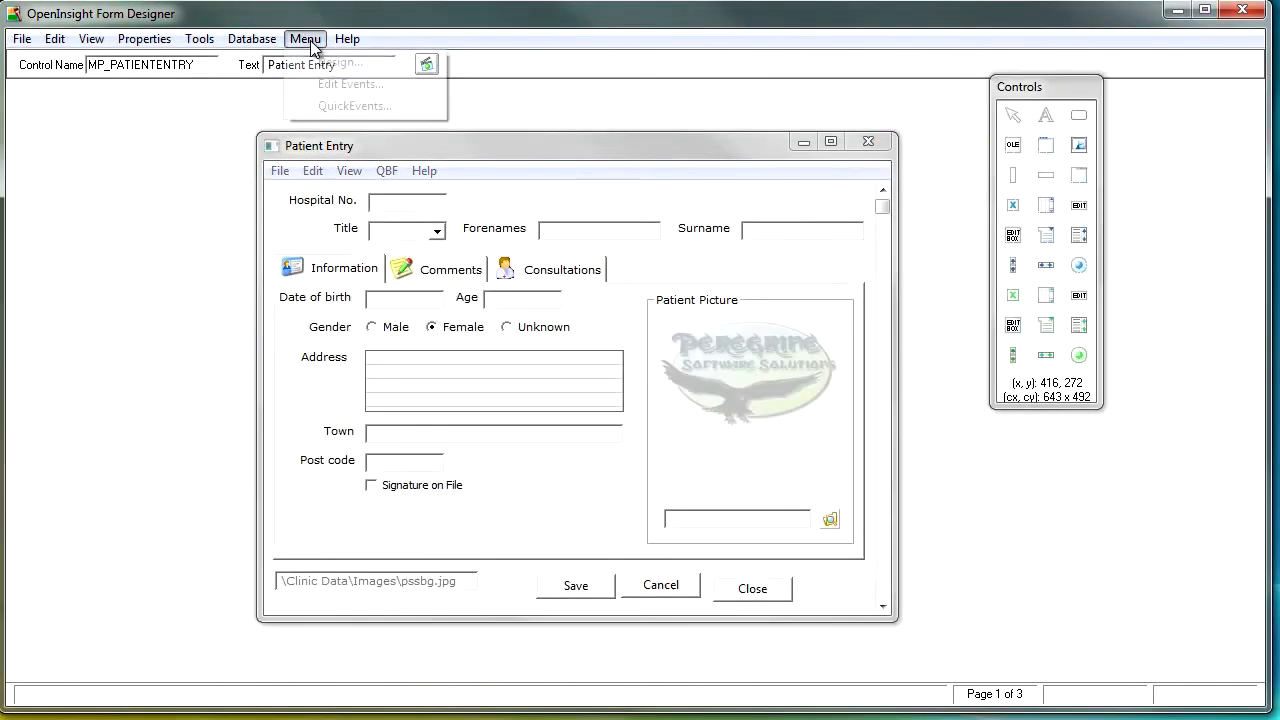
{"action": "left_click", "coordinate": [333, 63]}
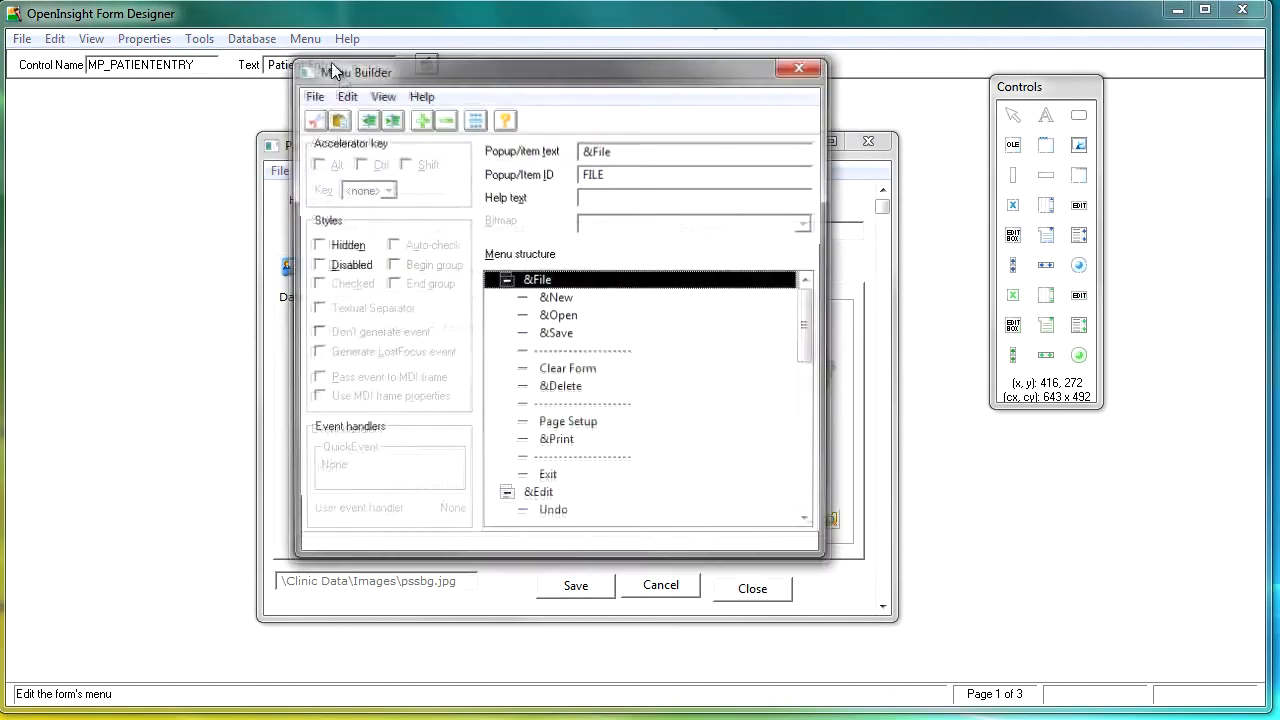
{"action": "left_click", "coordinate": [808, 522]}
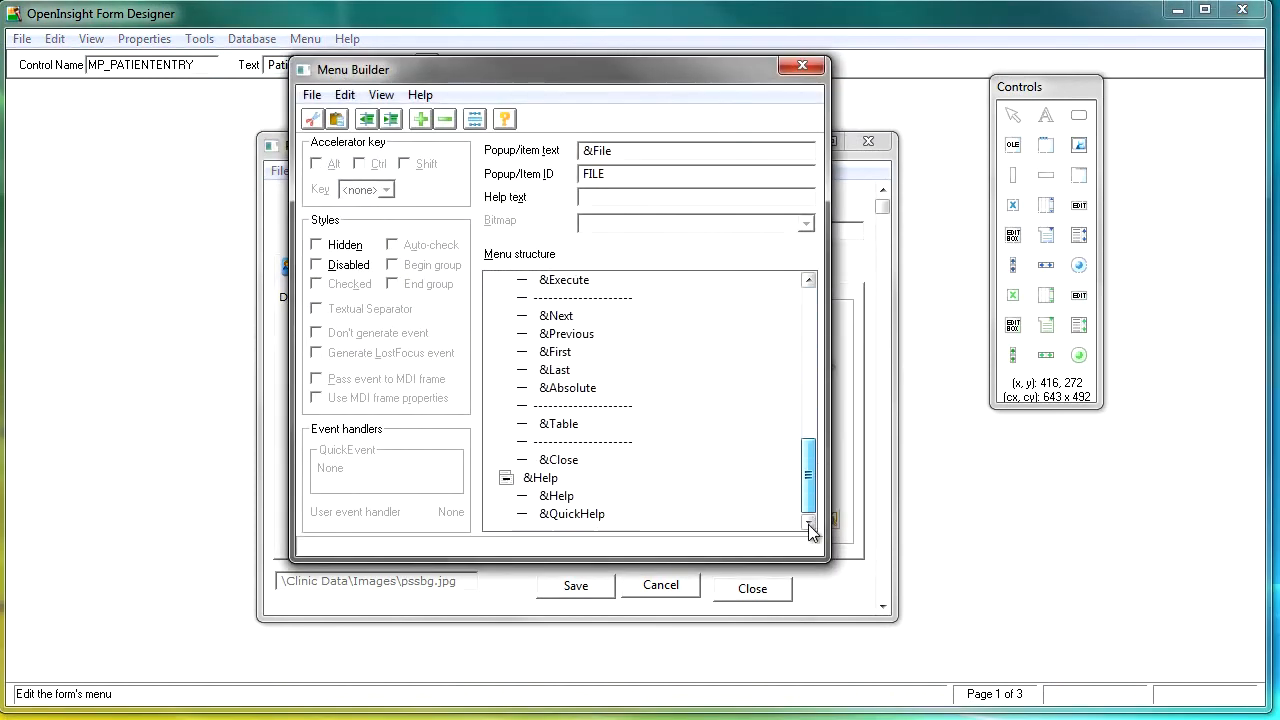
{"action": "left_click", "coordinate": [546, 479]}
{"action": "key", "text": "Insert"}
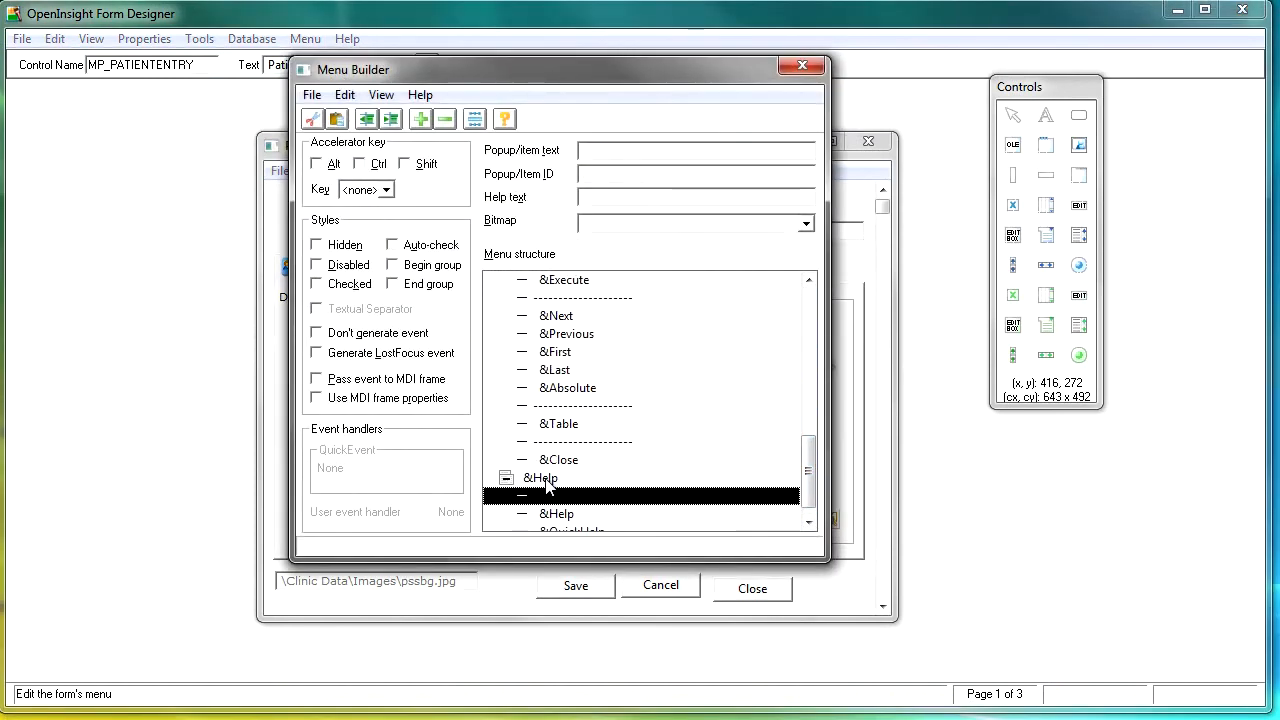
{"action": "type", "text": "About"}
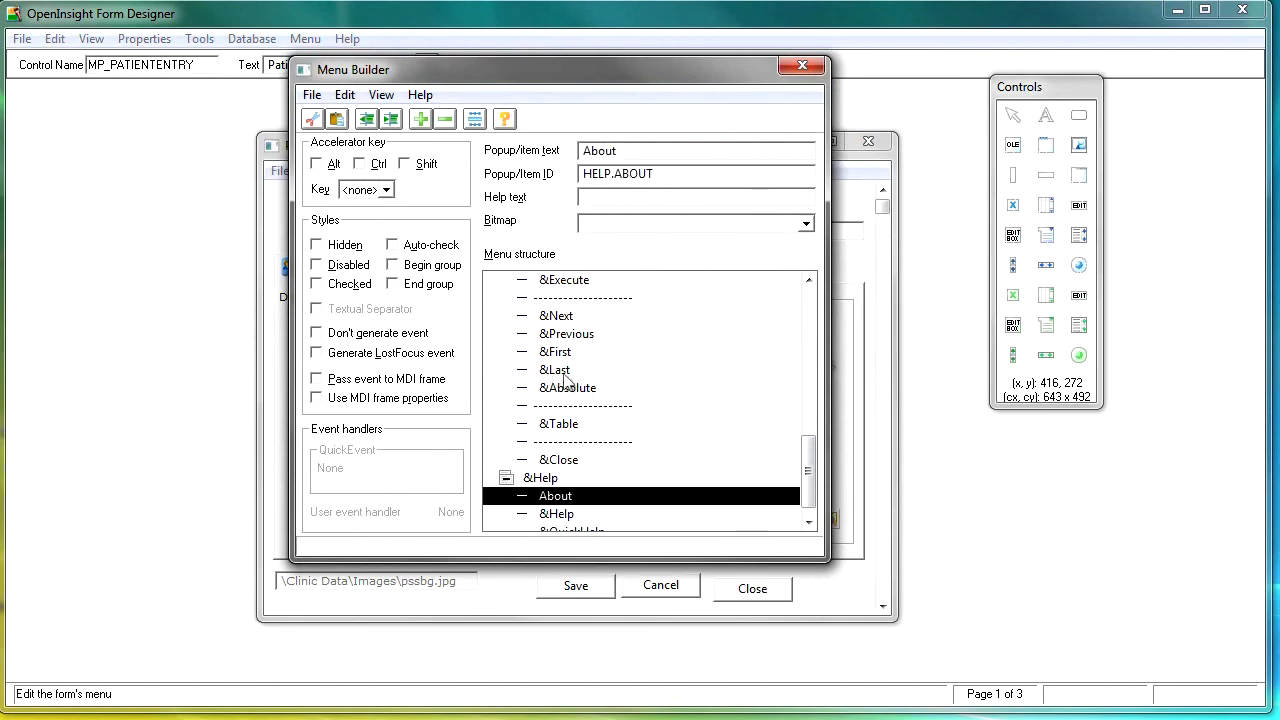
{"action": "left_click", "coordinate": [802, 65]}
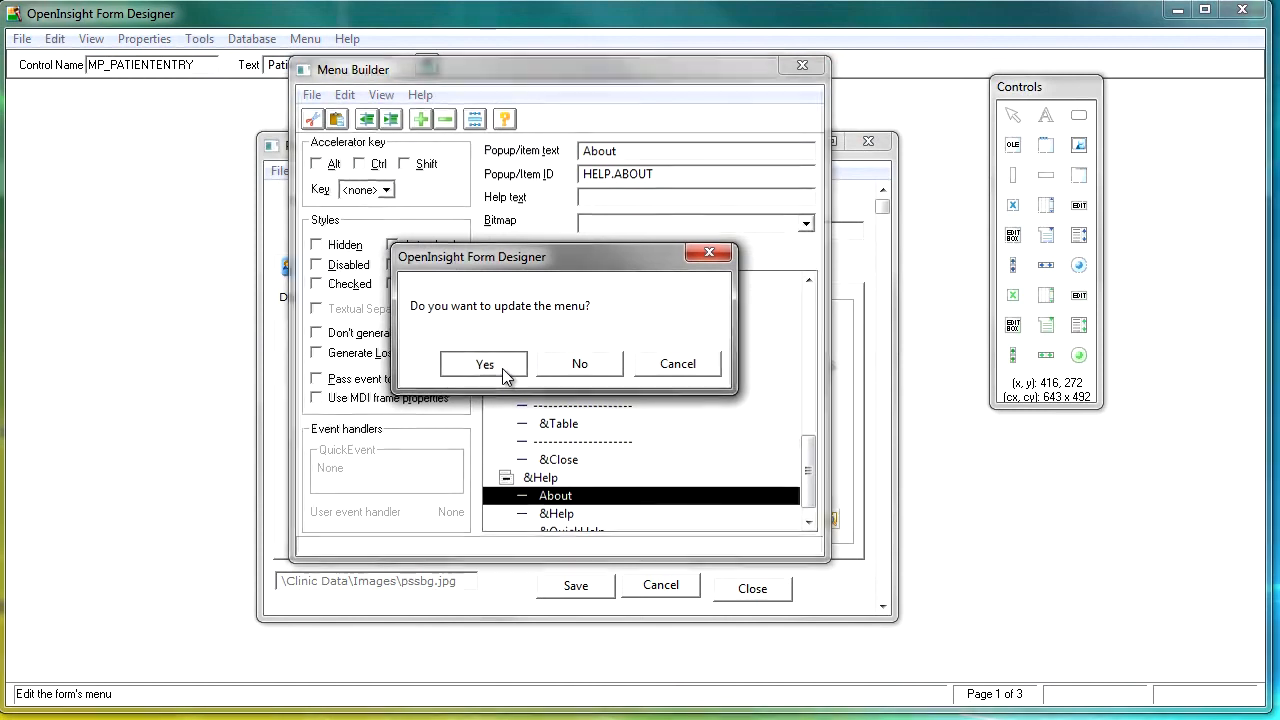
{"action": "left_click", "coordinate": [505, 366]}
Step: Set the HELP.ABOUT menu QuickEvent to display the message entity CLINIC*MSG**MP_MSG_ABOUT
{"action": "left_click", "coordinate": [306, 40]}
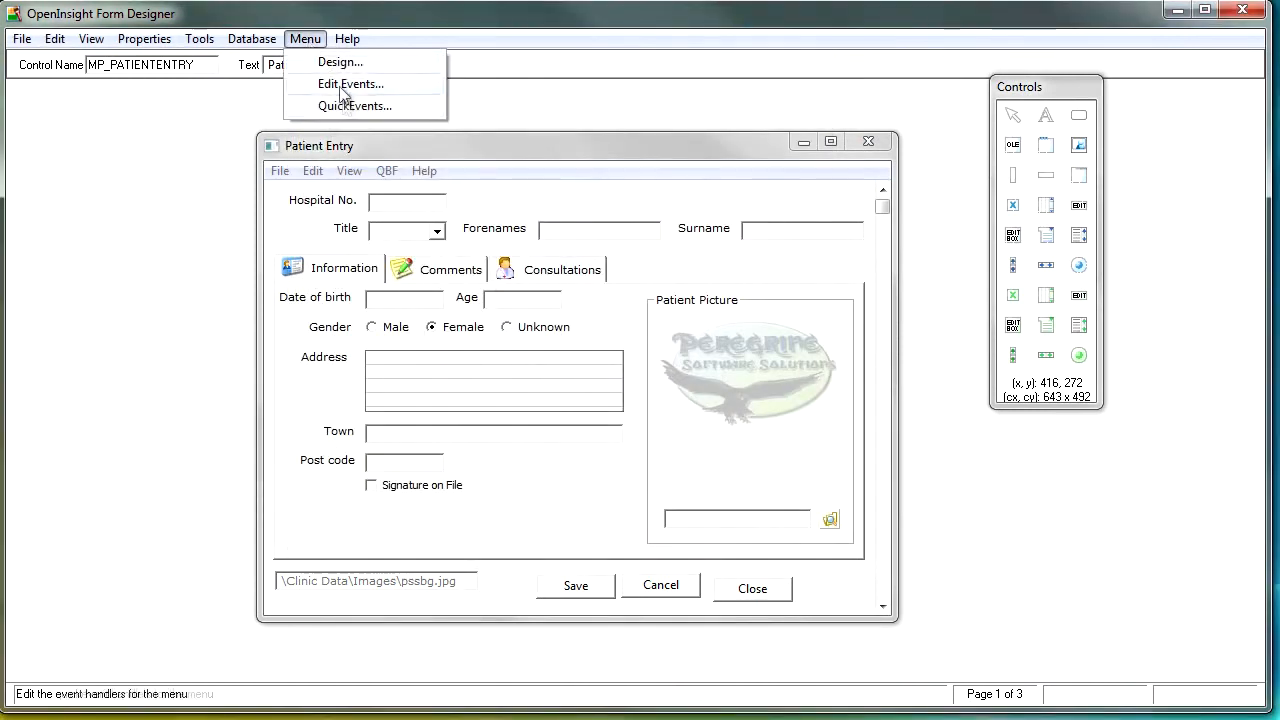
{"action": "left_click", "coordinate": [345, 106]}
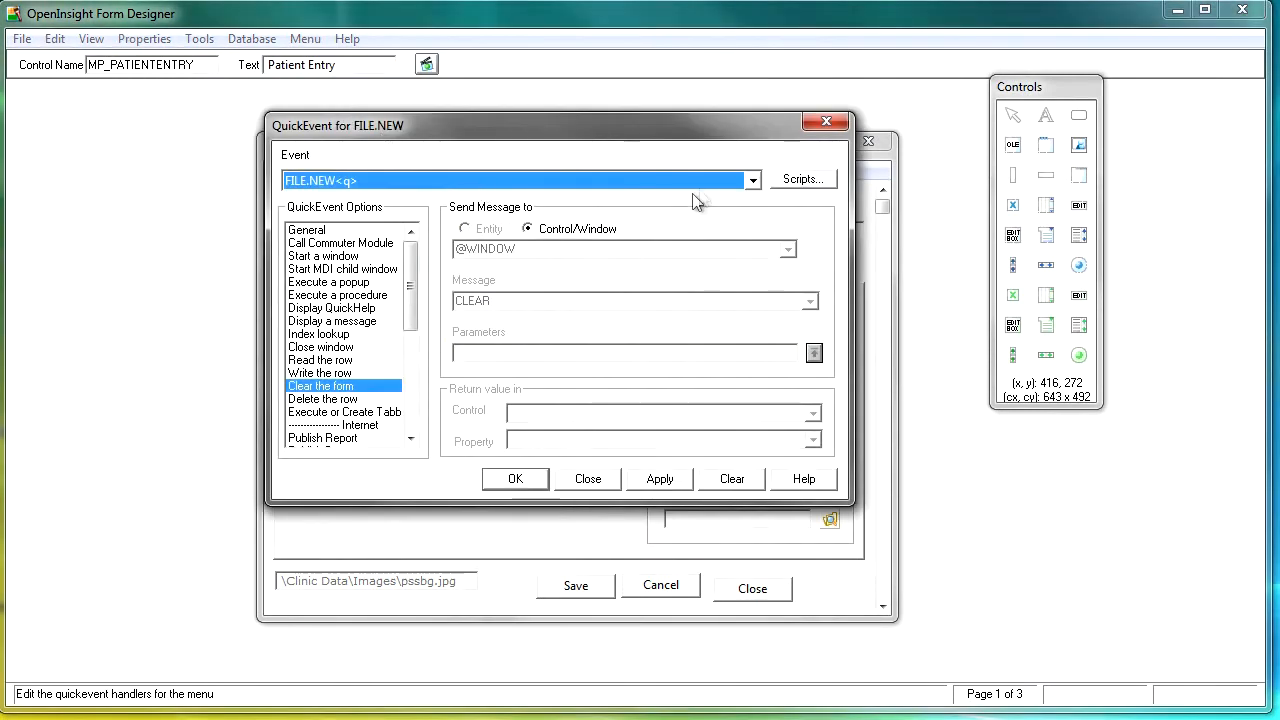
{"action": "left_click", "coordinate": [755, 180]}
{"action": "scroll", "coordinate": [755, 252], "scroll_direction": "down", "scroll_amount": 1}
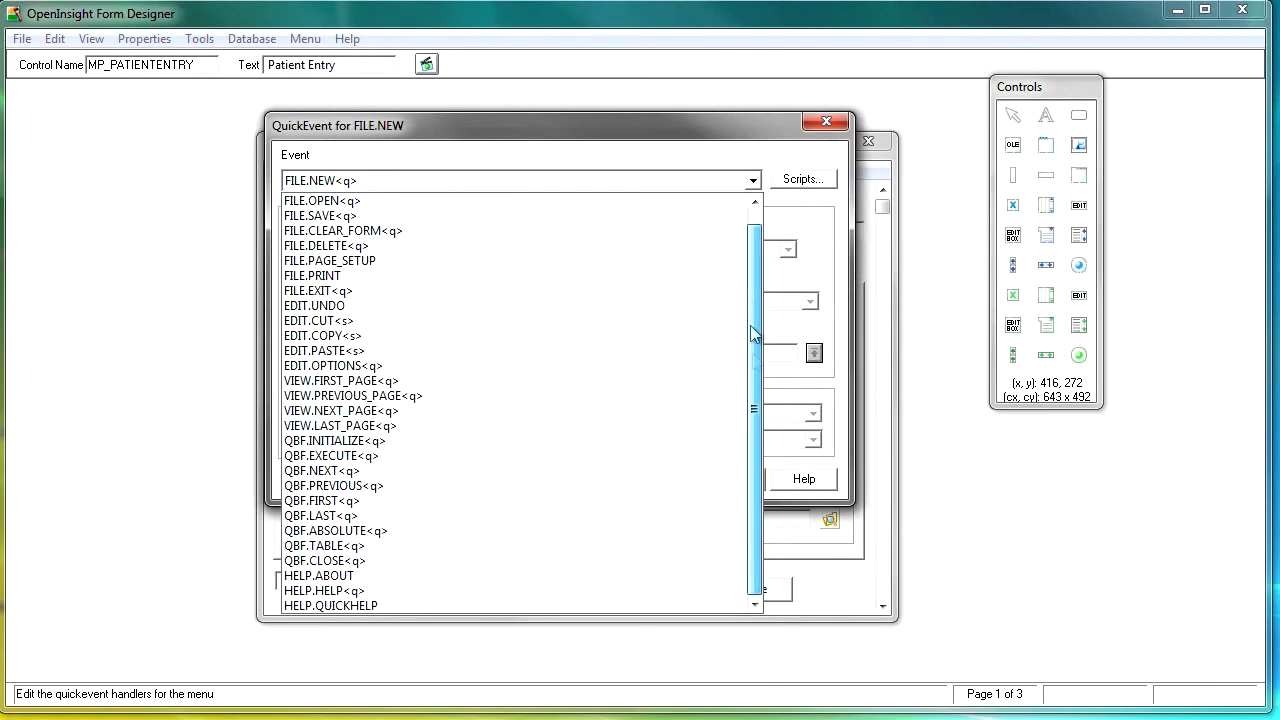
{"action": "left_click", "coordinate": [325, 577]}
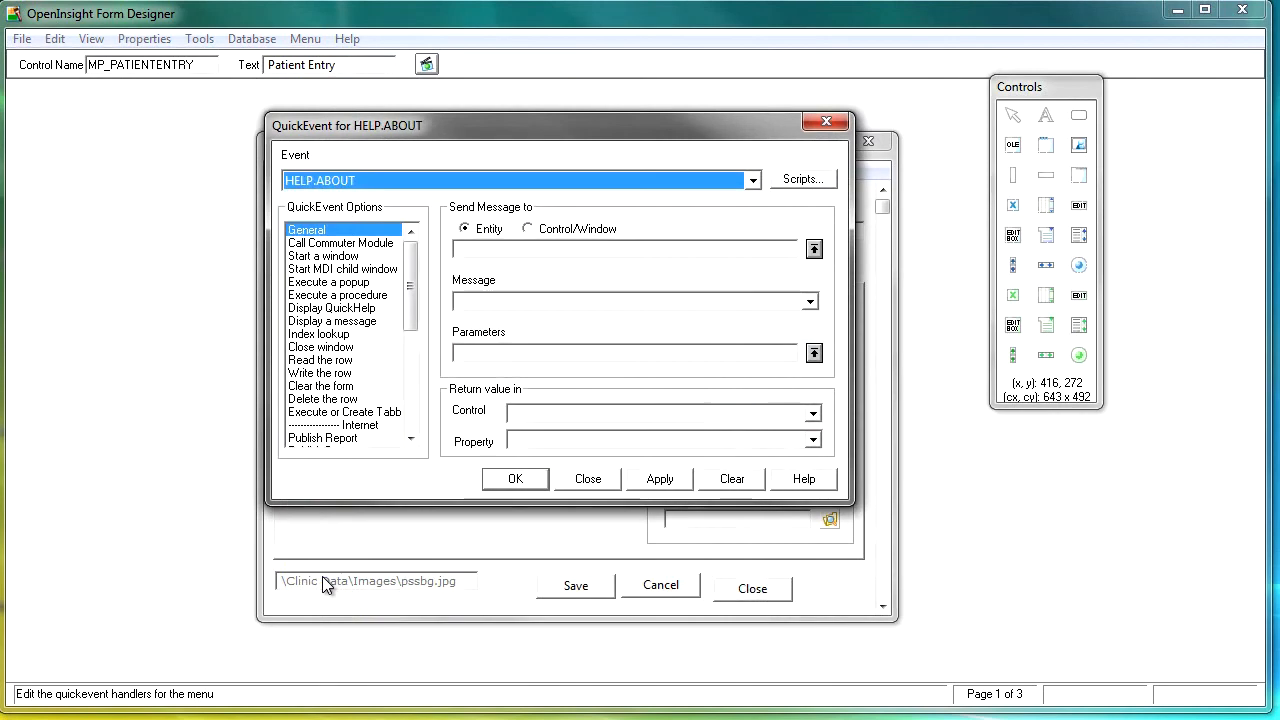
{"action": "left_click", "coordinate": [355, 321]}
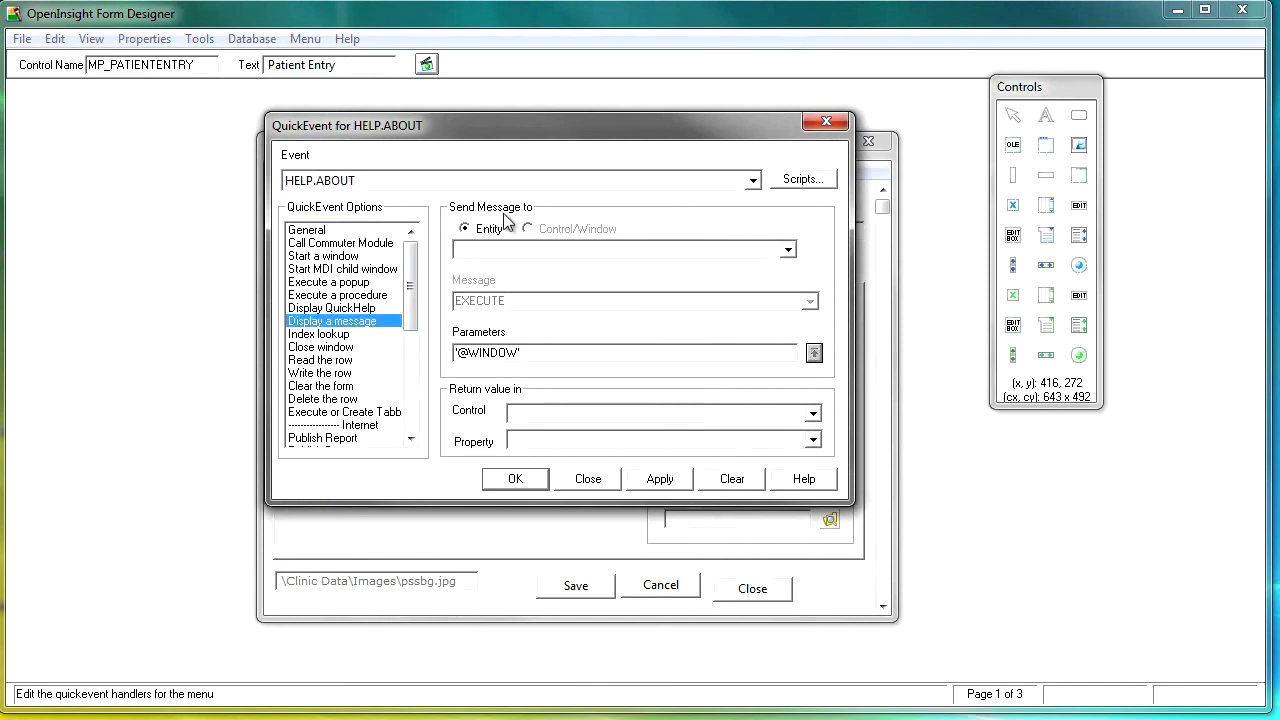
{"action": "left_click", "coordinate": [788, 250]}
{"action": "scroll", "coordinate": [793, 440], "scroll_direction": "down", "scroll_amount": 5}
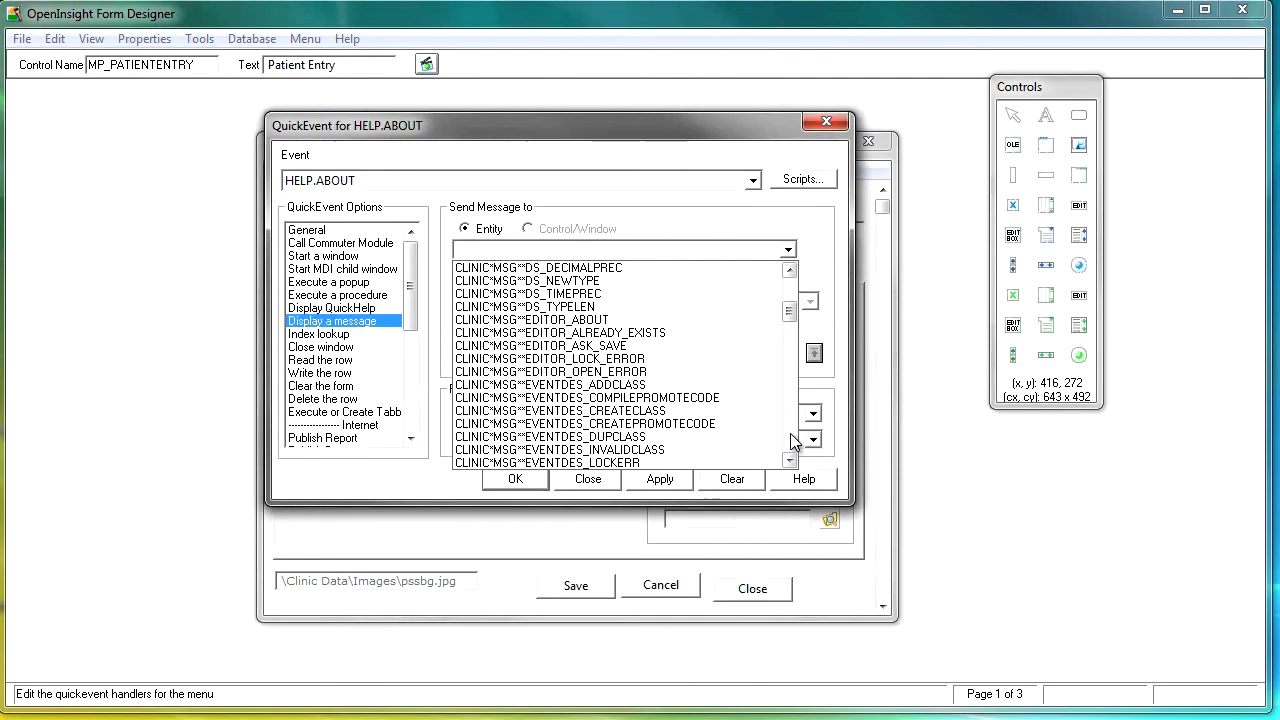
{"action": "scroll", "coordinate": [793, 440], "scroll_direction": "down", "scroll_amount": 10}
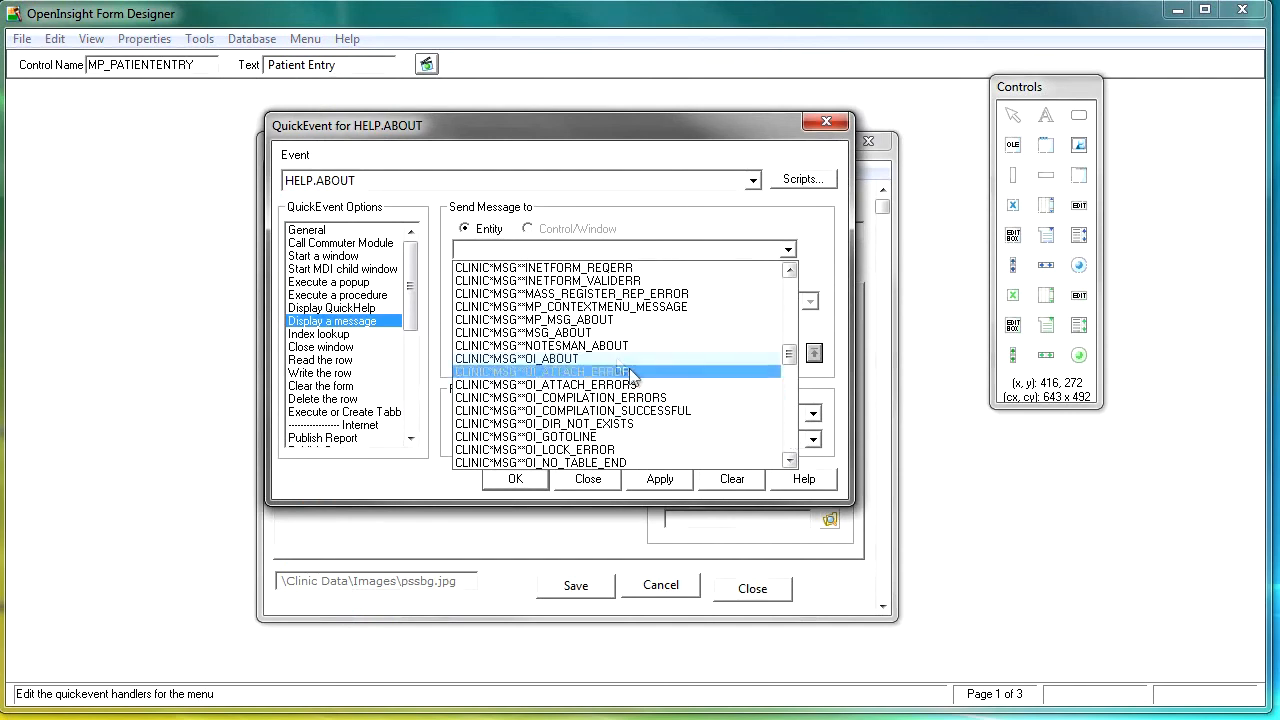
{"action": "left_click", "coordinate": [598, 320]}
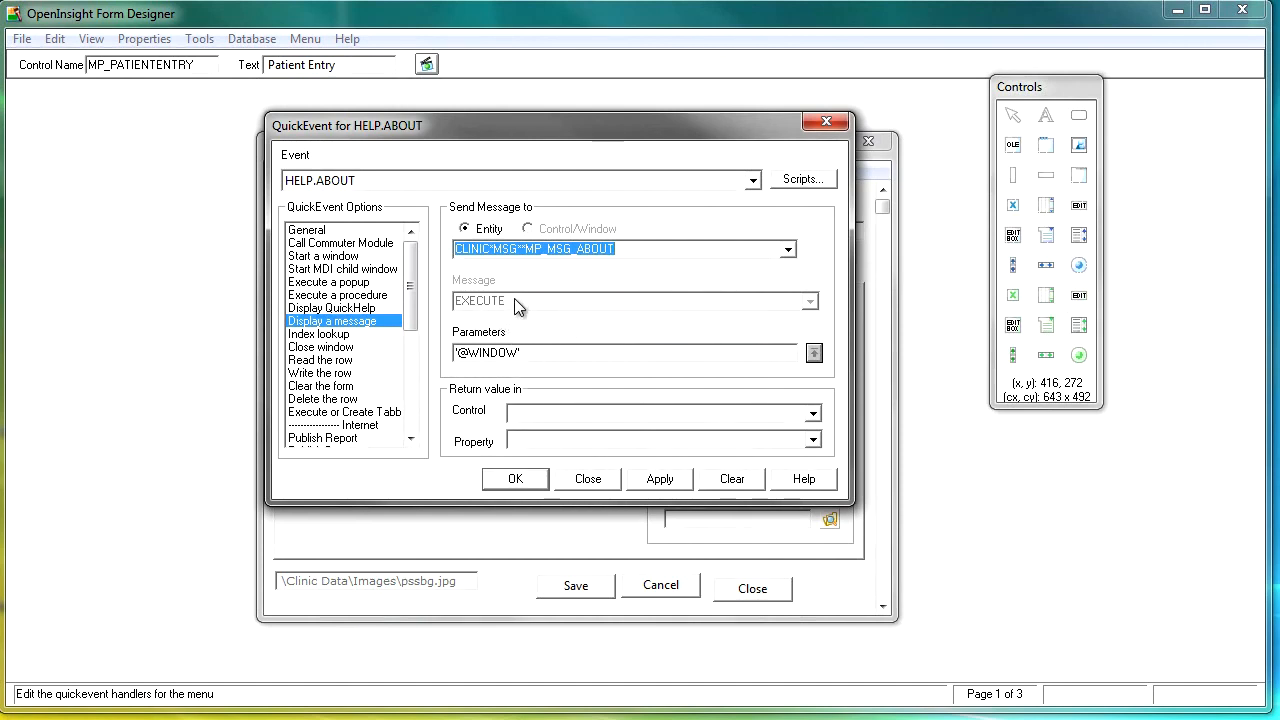
{"action": "left_click", "coordinate": [510, 479]}
Step: Save and test run the form, and choose About from the running form's Help menu
{"action": "left_click", "coordinate": [426, 65]}
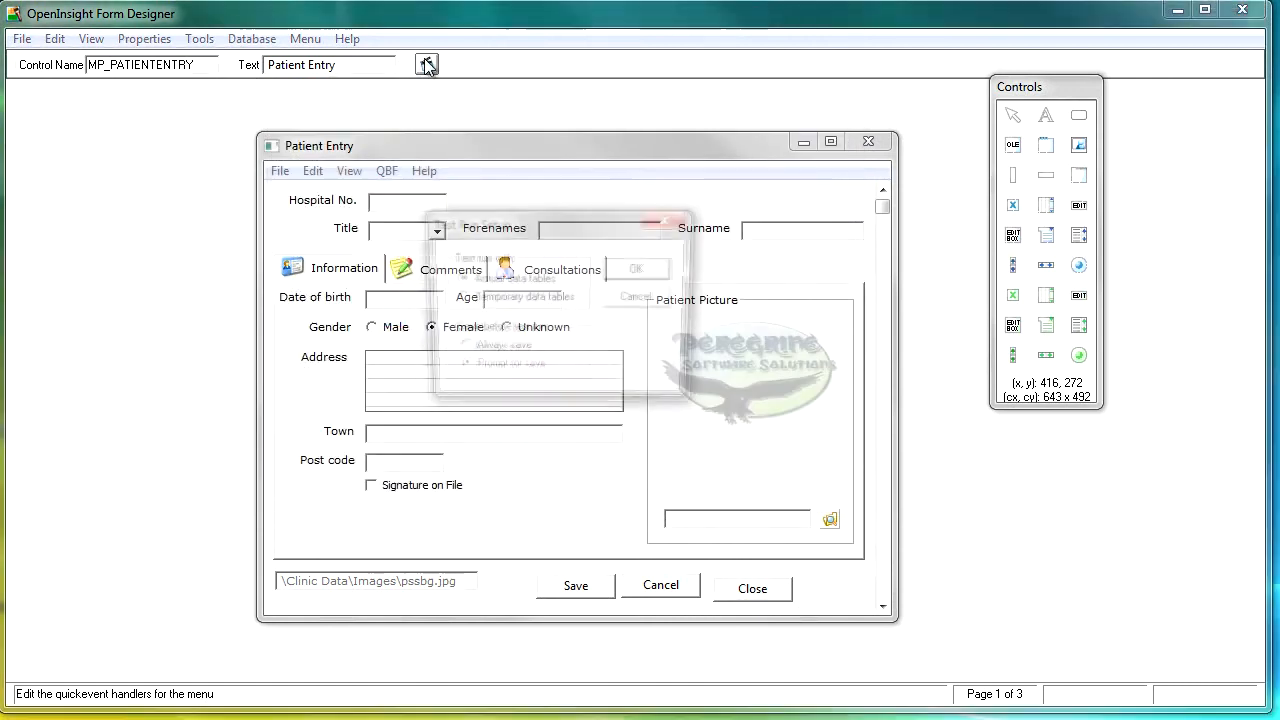
{"action": "left_click", "coordinate": [637, 270]}
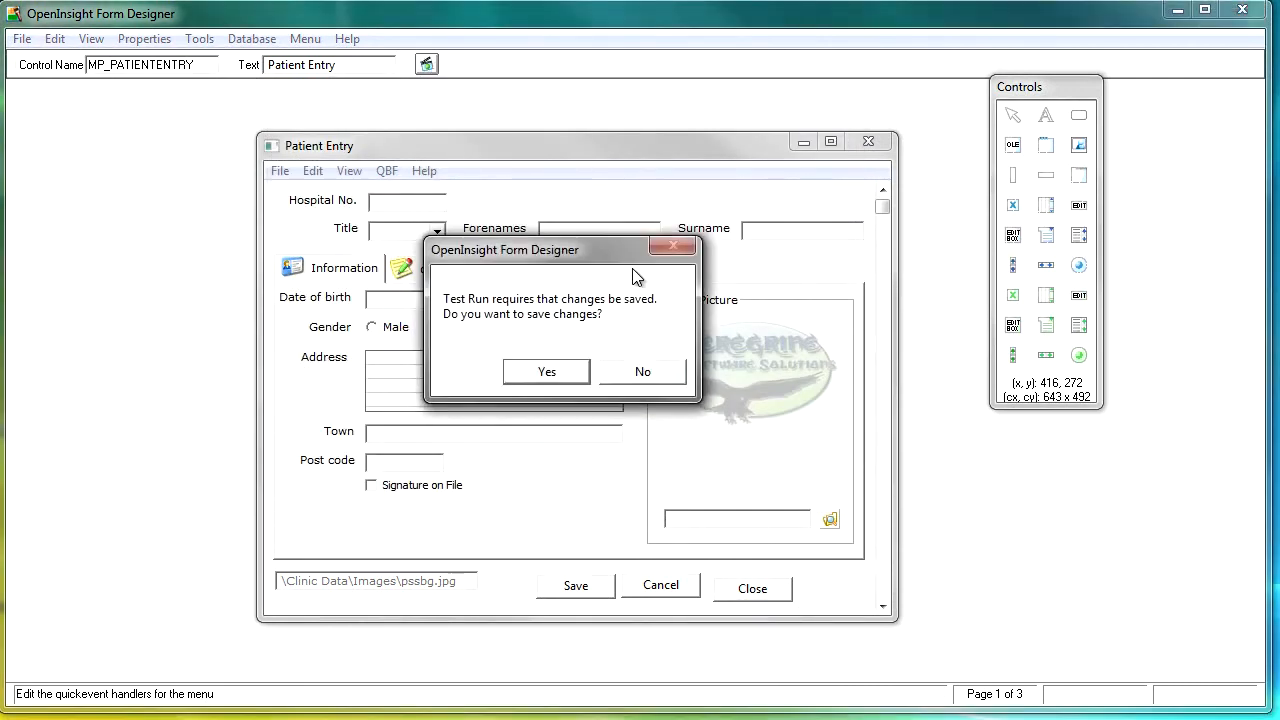
{"action": "left_click", "coordinate": [575, 372]}
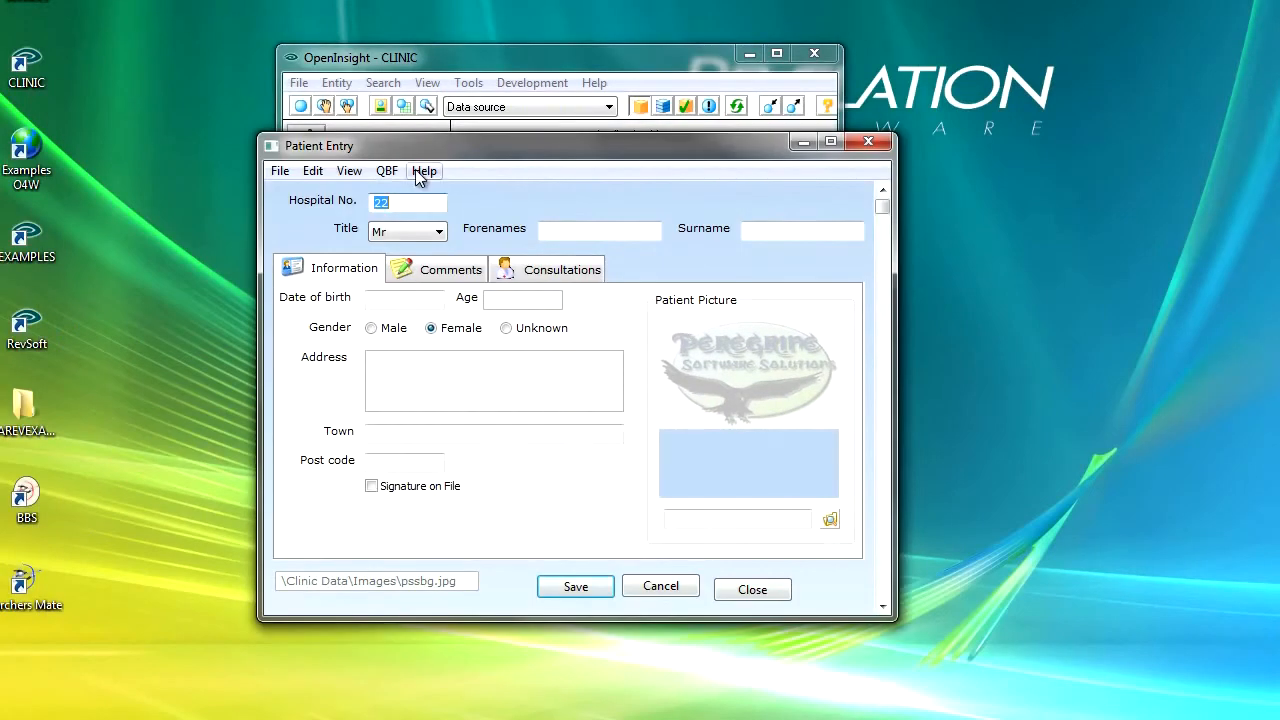
{"action": "left_click", "coordinate": [420, 170]}
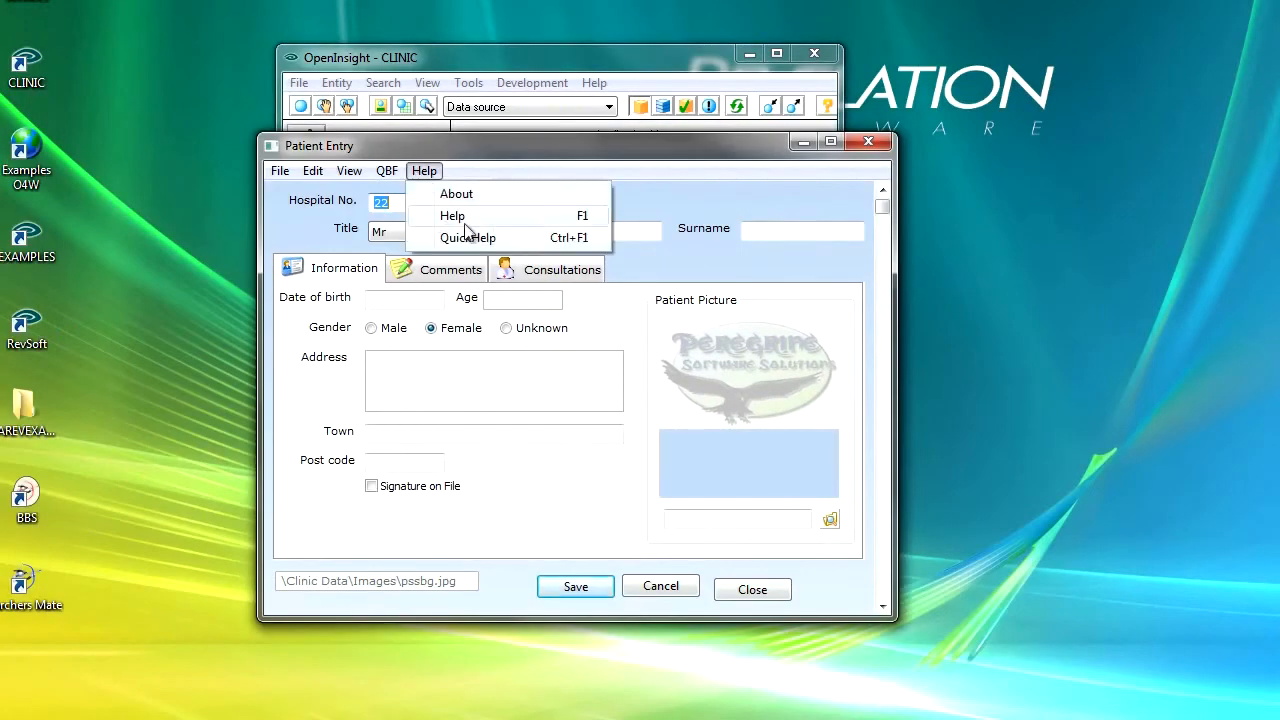
{"action": "left_click", "coordinate": [458, 194]}
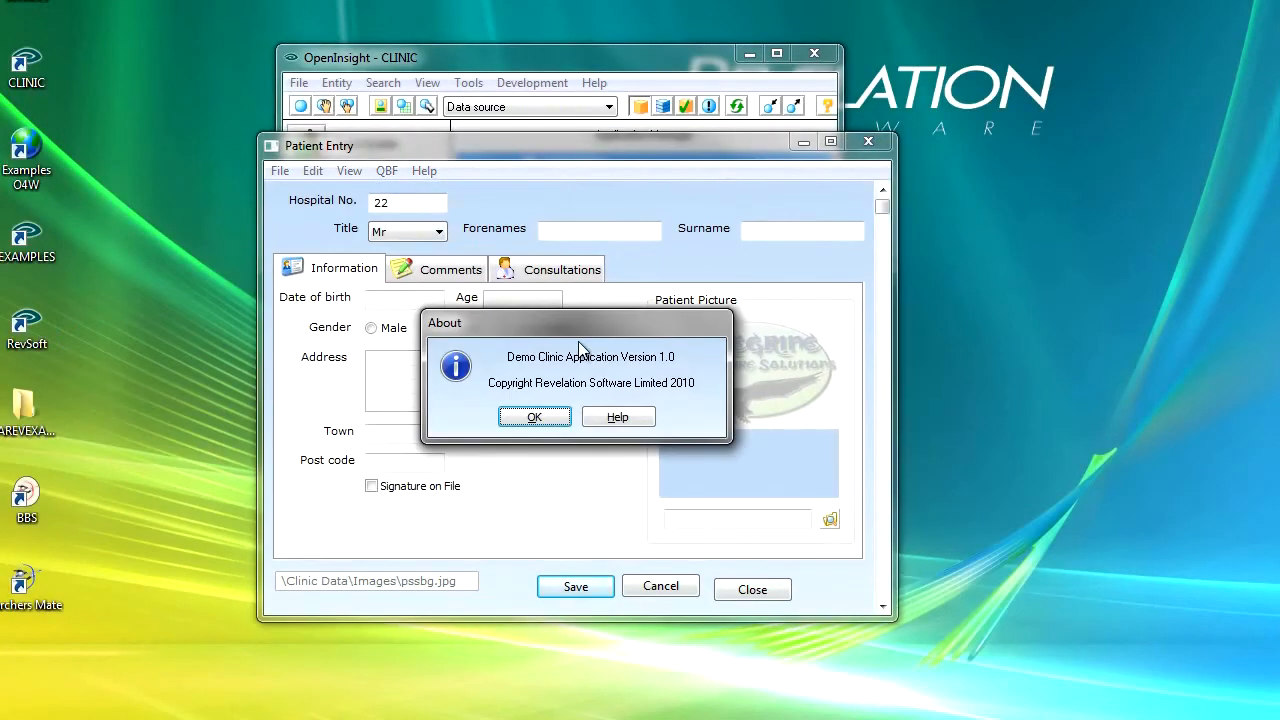